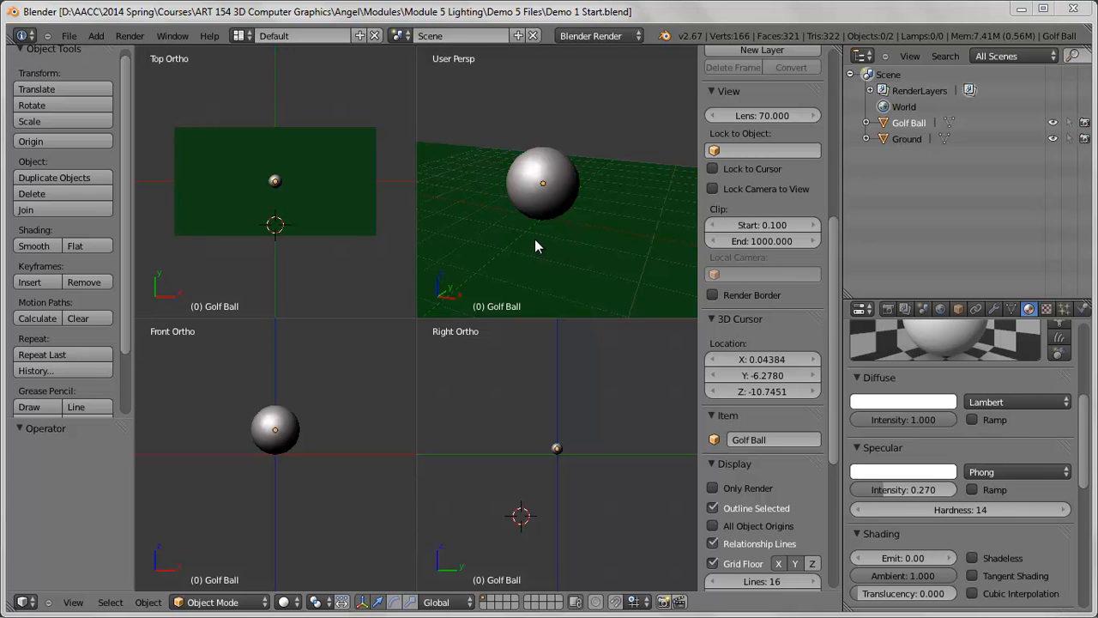
Try to render the scene as a still image
left_click(128, 36)
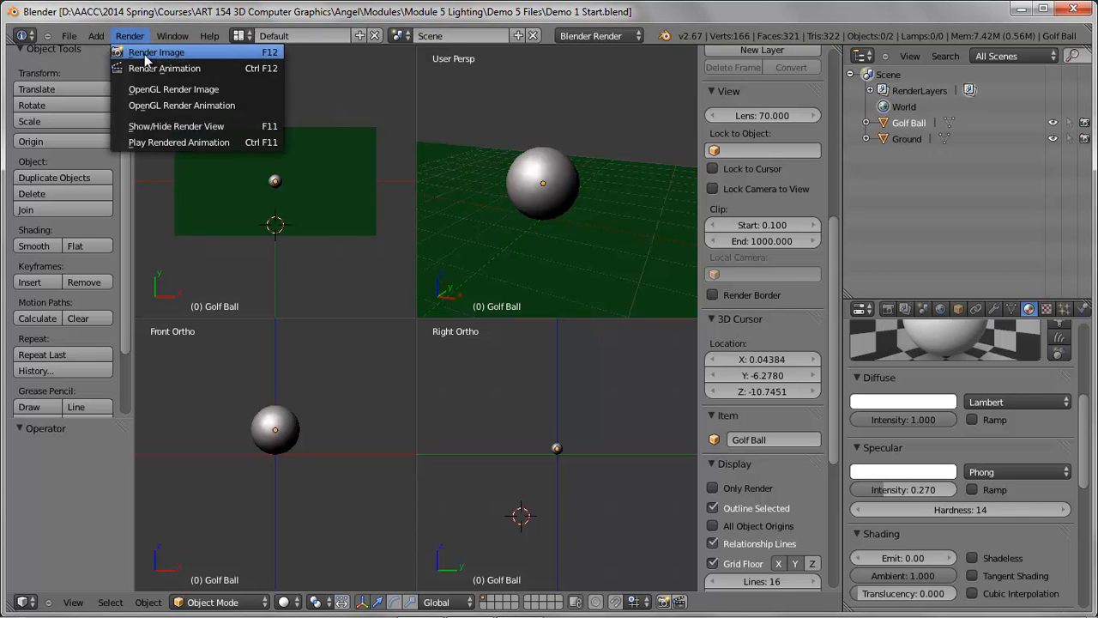
left_click(167, 53)
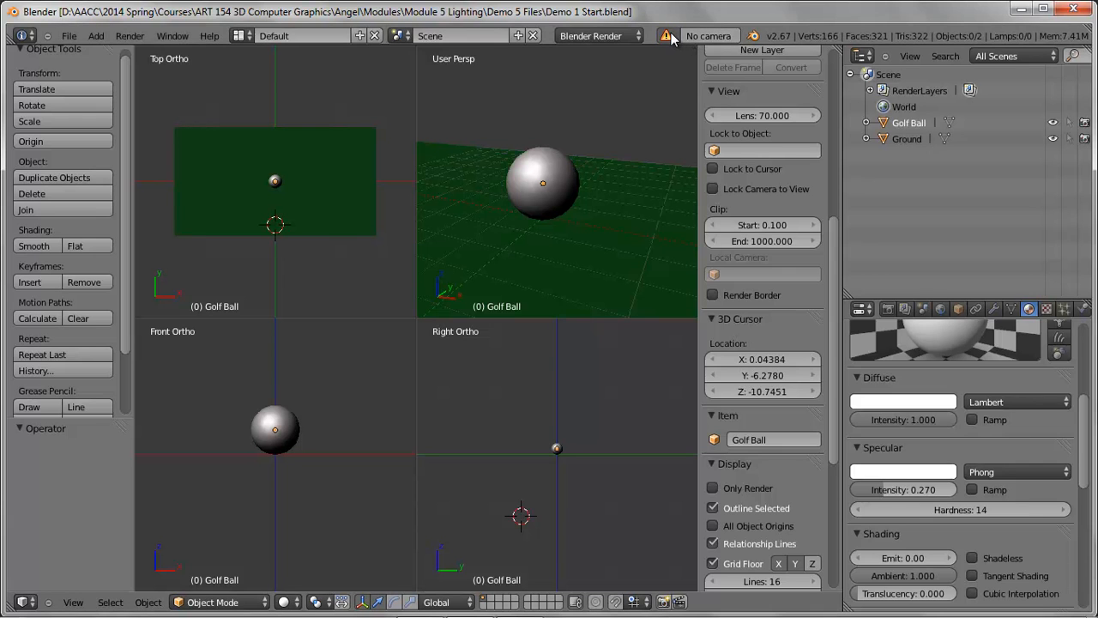
Add a camera to the scene and look through it in the perspective viewport
left_click(96, 35)
left_click(144, 211)
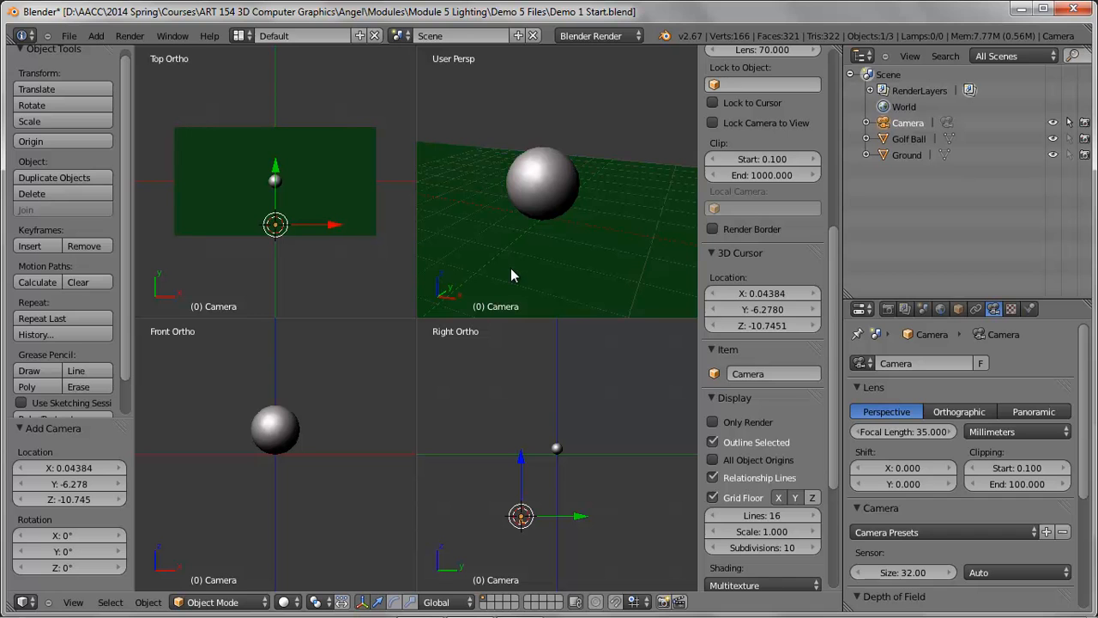
key("KP_0")
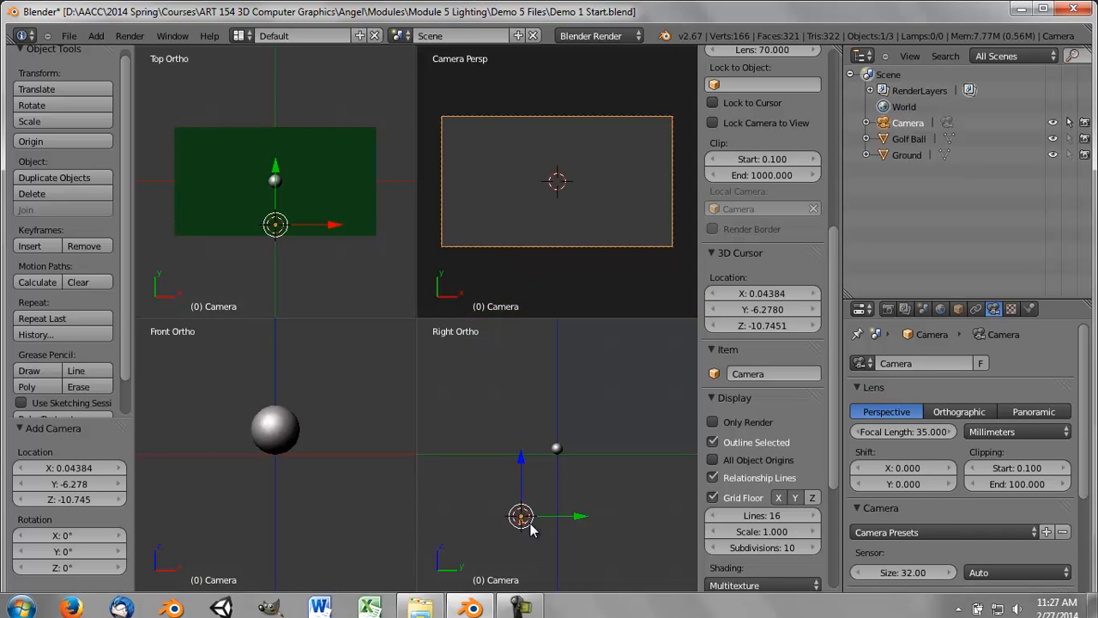
Frame the golf ball above the ground in the perspective viewport and align the camera to that view
middle_click_drag(600, 143, 603, 450)
scroll(577, 172, "down", 4)
scroll(559, 203, "down", 3)
scroll(570, 223, "down", 10)
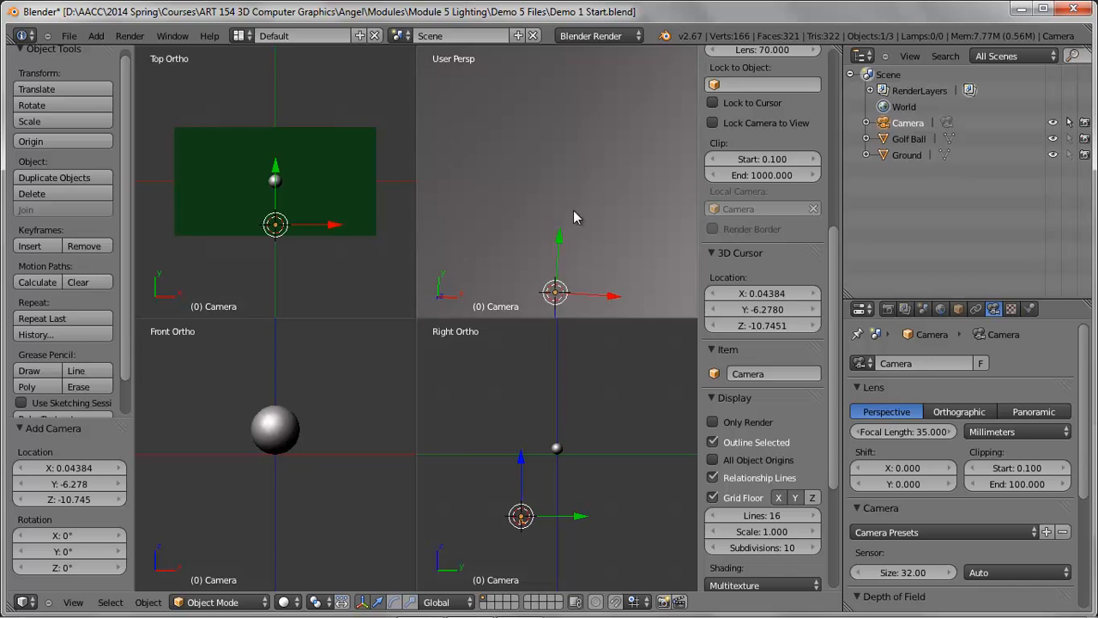
scroll(574, 217, "up", 1)
middle_click_drag(614, 287, 552, 157)
scroll(626, 193, "down", 2)
scroll(627, 192, "up", 2)
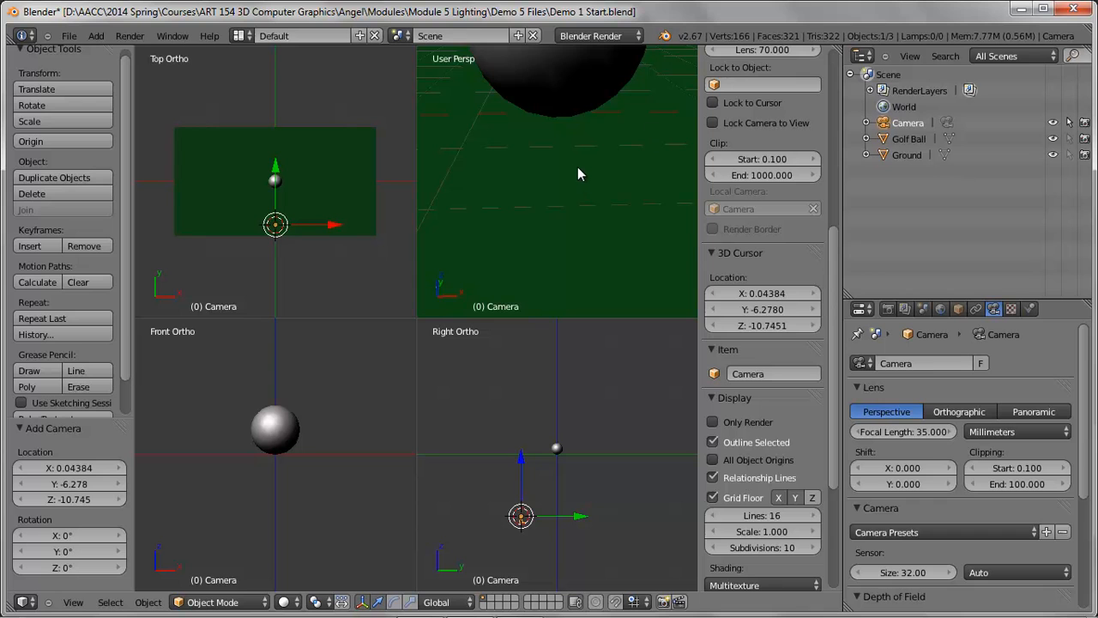
scroll(572, 165, "down", 4)
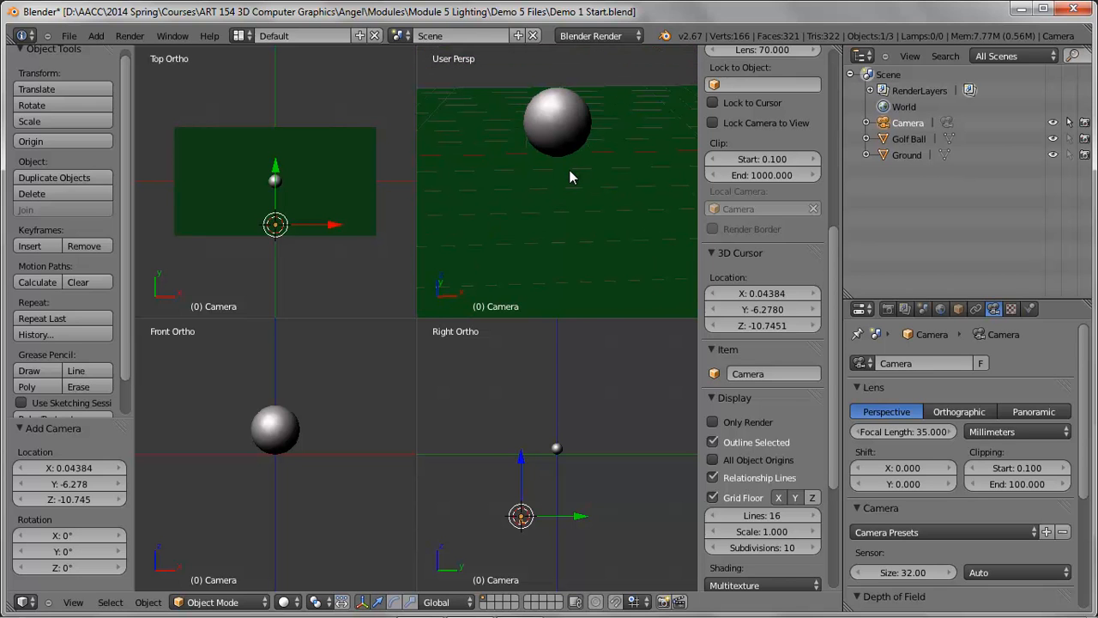
key("ctrl+alt+KP_0")
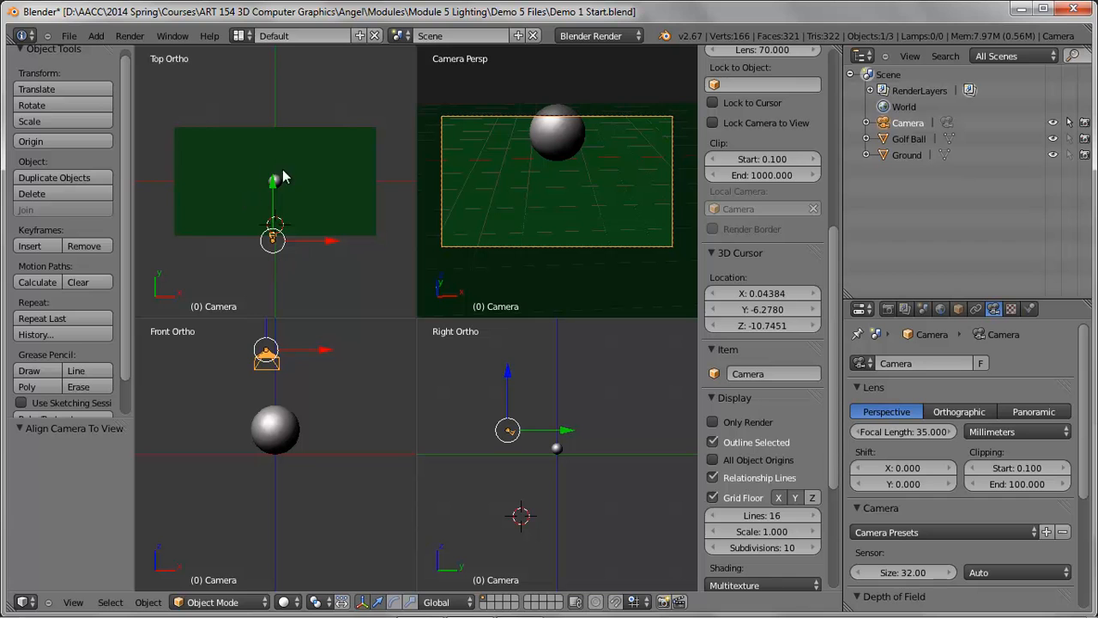
Move the camera farther back from the ball and down 0.14 on Z, and set its focal length to 70 mm
left_click_drag(273, 191, 273, 211)
mouse_move(486, 371)
left_mouse_down()
mouse_move(487, 357)
mouse_move(486, 373)
left_mouse_up()
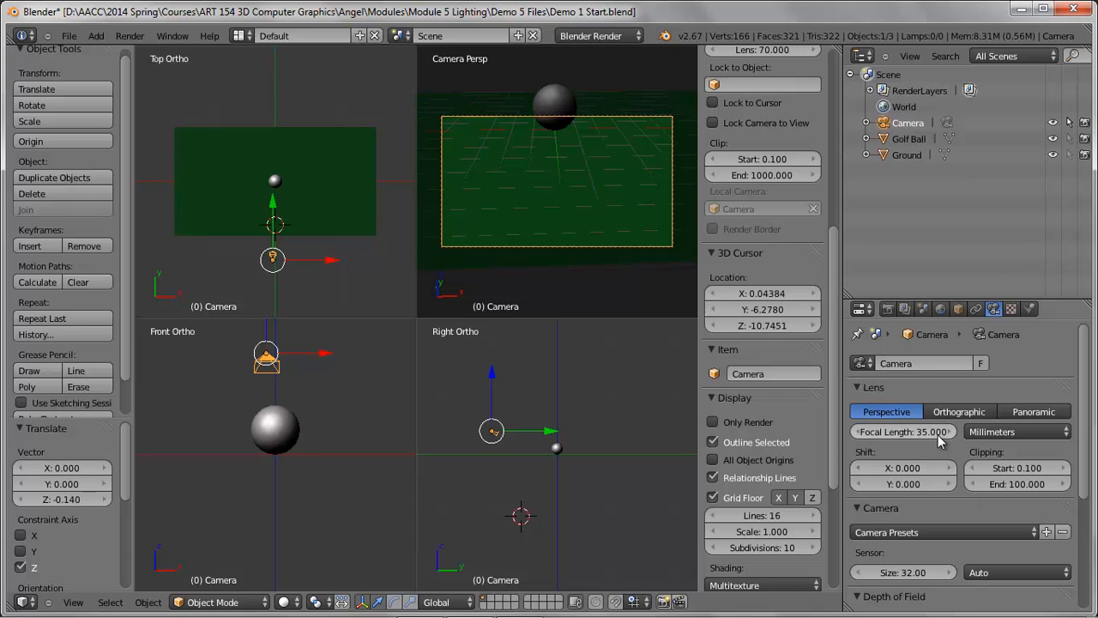
left_click(898, 436)
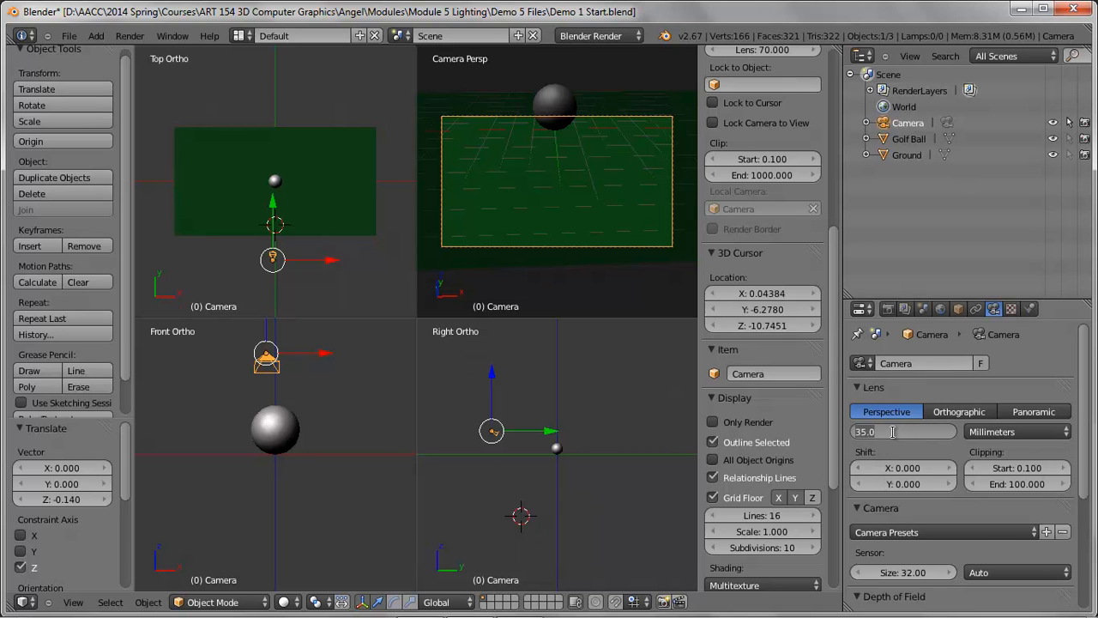
type("70")
key("Tab")
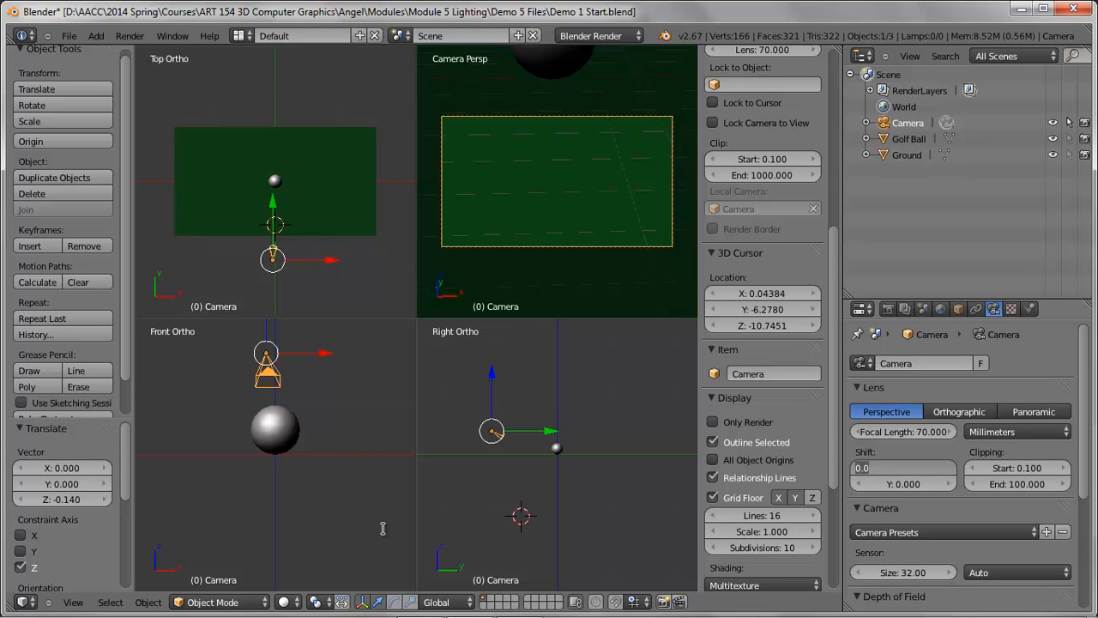
Raise the camera about 0.28 on Z and rotate it about 16° around its local X axis to frame the golf ball
mouse_move(494, 372)
left_mouse_down()
mouse_move(490, 352)
mouse_move(489, 373)
left_mouse_up()
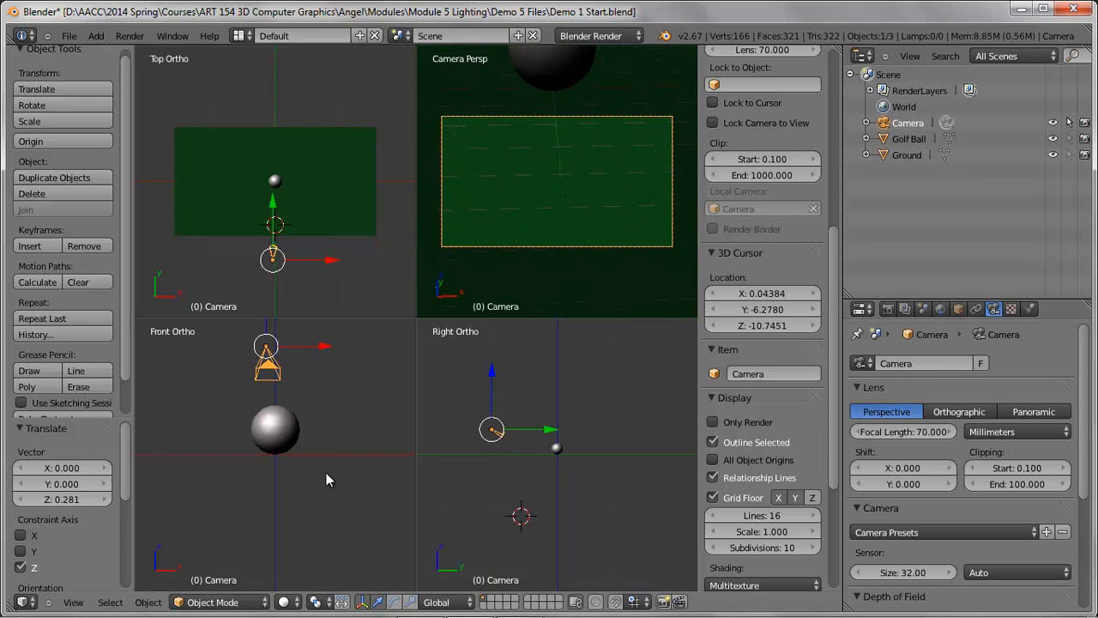
left_click(394, 601)
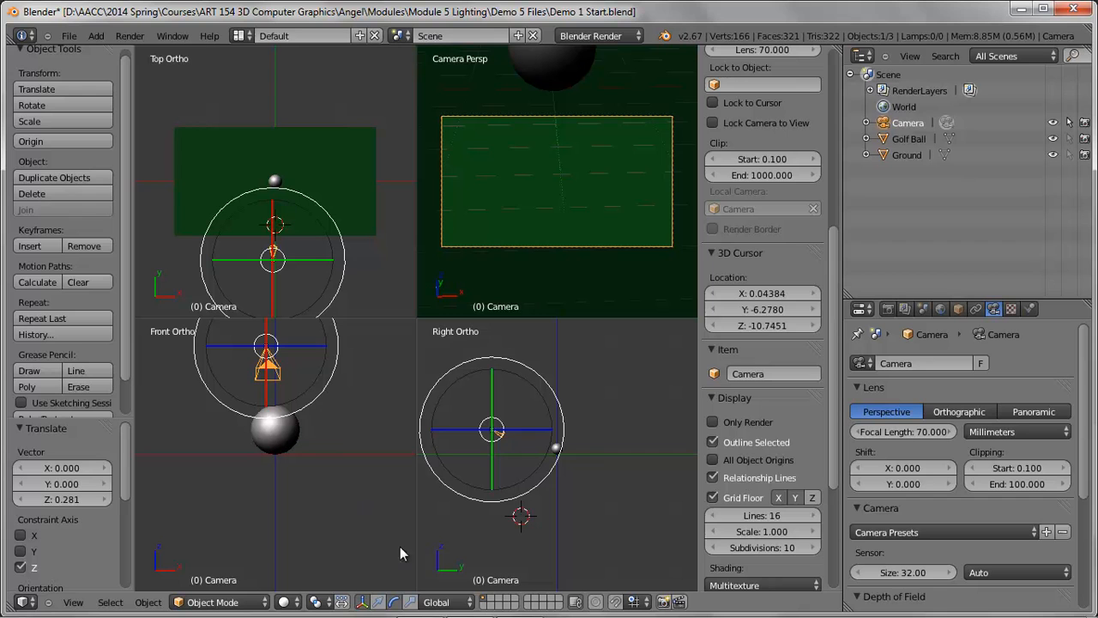
left_click(439, 602)
left_click(434, 569)
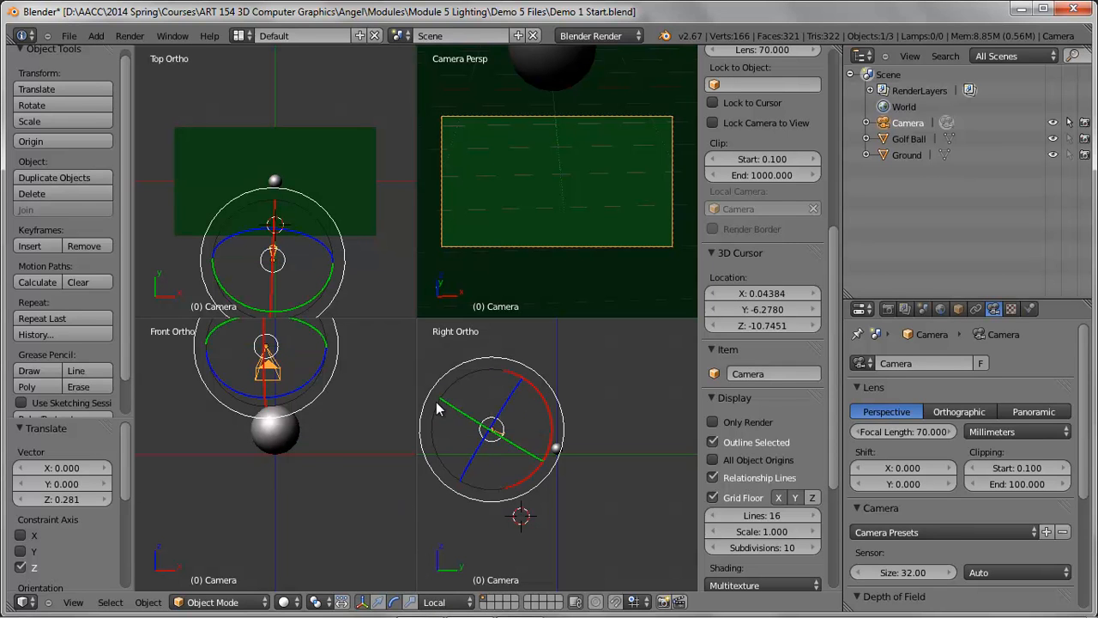
left_click_drag(539, 394, 524, 382)
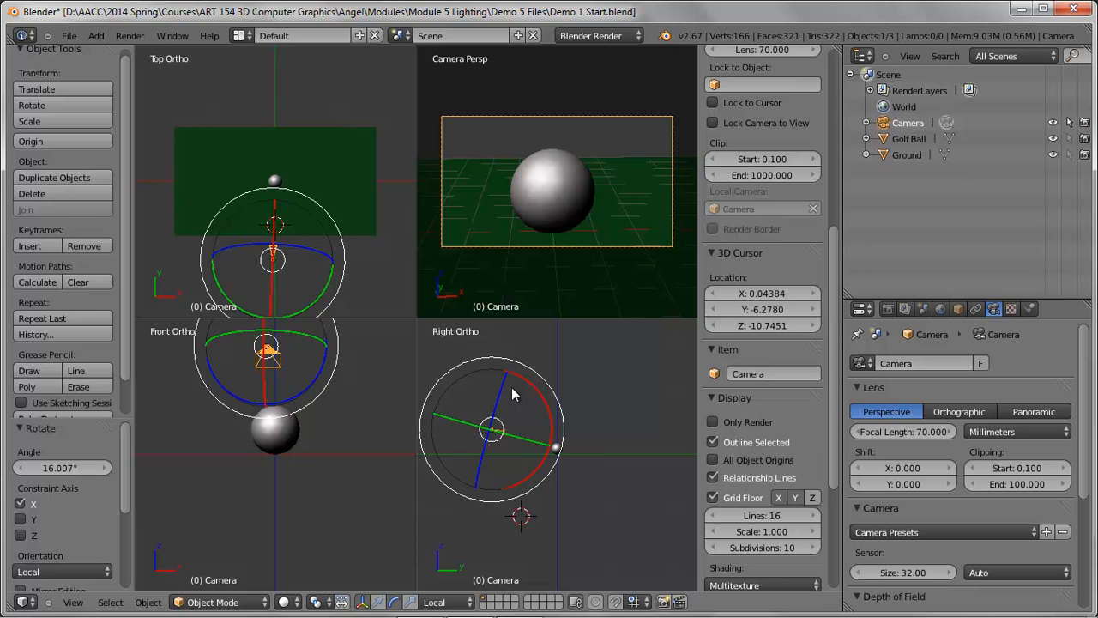
Try small Y-axis rotations of the camera in Local orientation and after switching to Global orientation, undoing each one
mouse_move(521, 435)
left_mouse_down()
mouse_move(538, 441)
mouse_move(480, 432)
mouse_move(520, 438)
left_mouse_up()
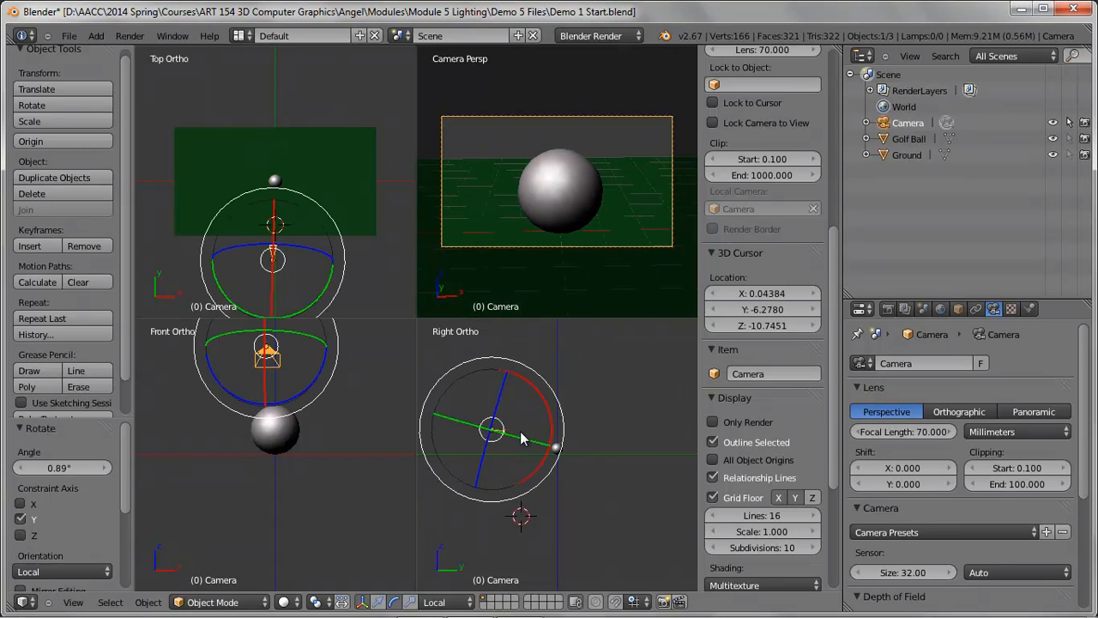
key("ctrl+z")
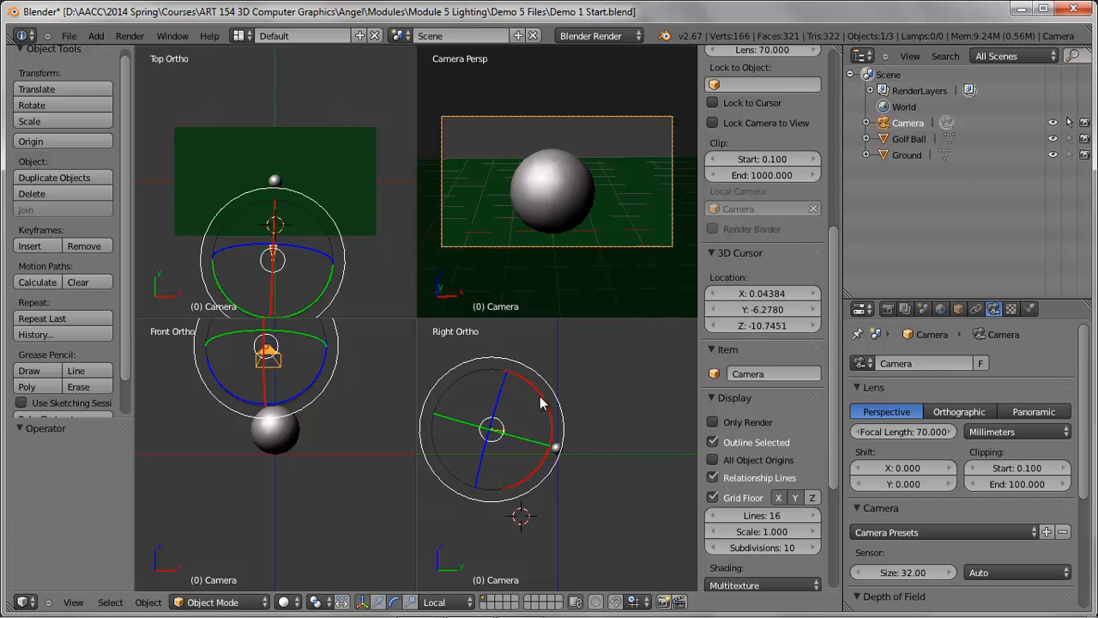
left_click(442, 602)
left_click(445, 588)
left_click_drag(492, 386, 489, 378)
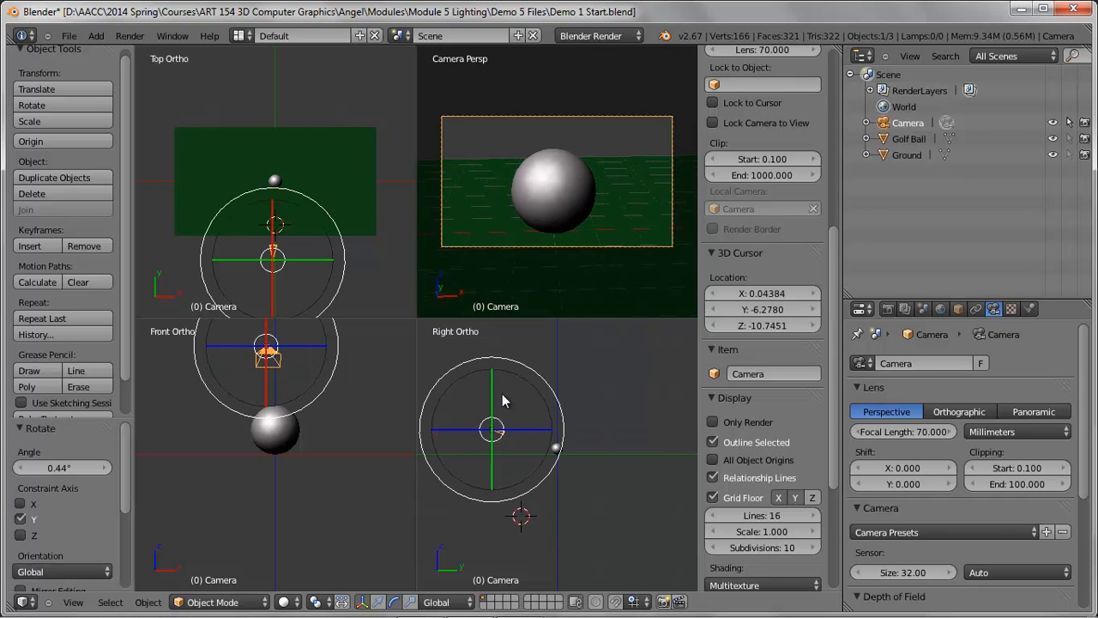
key("ctrl+z")
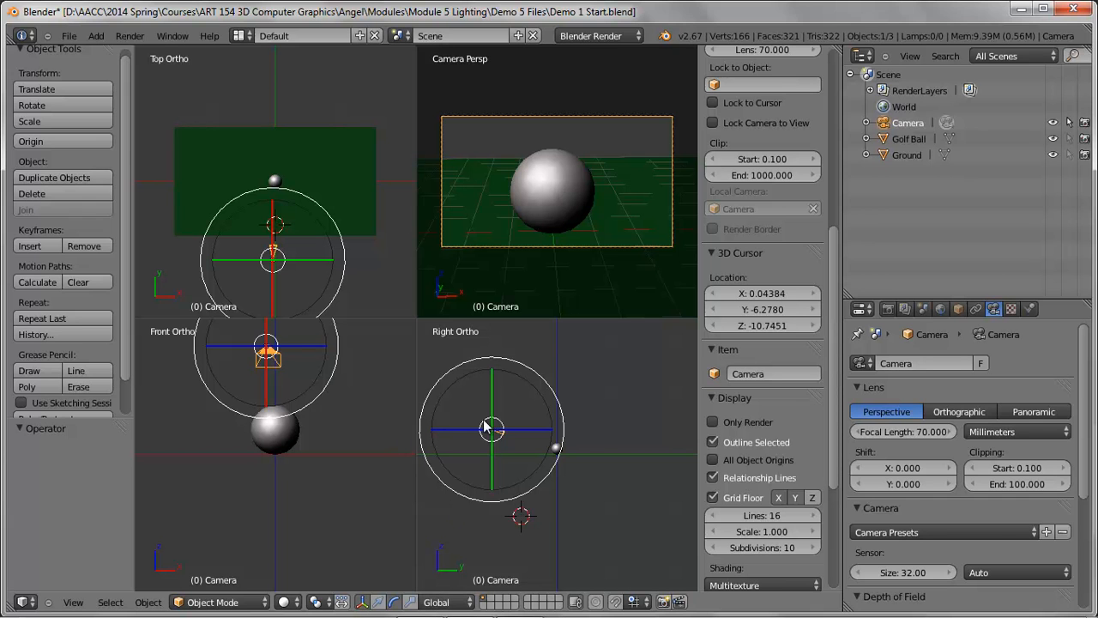
Render the camera view as a still image to check the scene without lights, and close the render
left_click(129, 35)
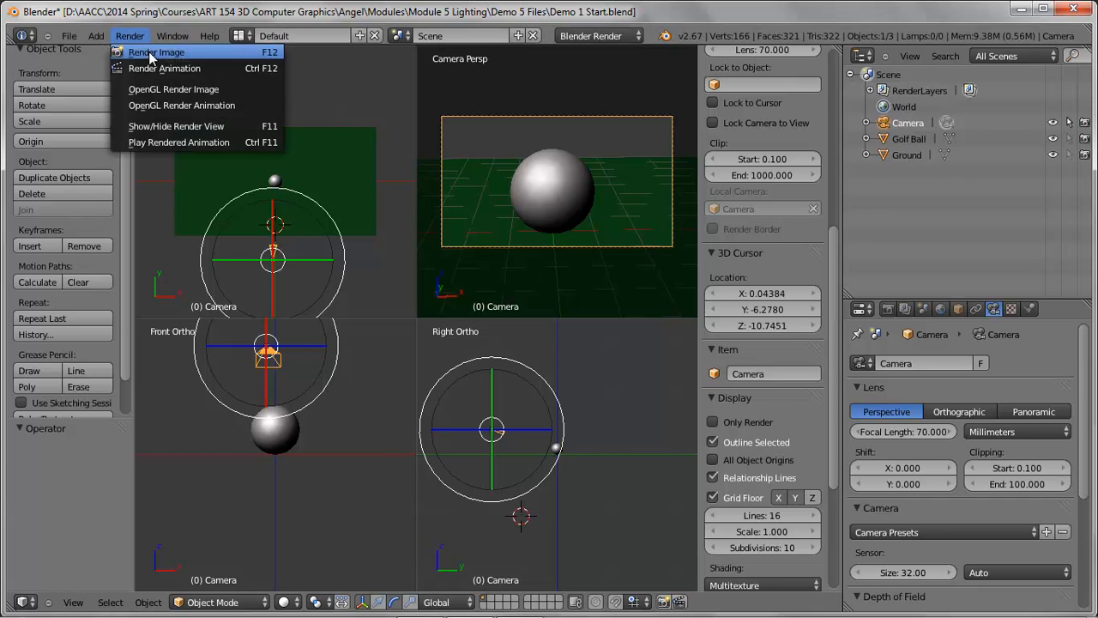
left_click(151, 52)
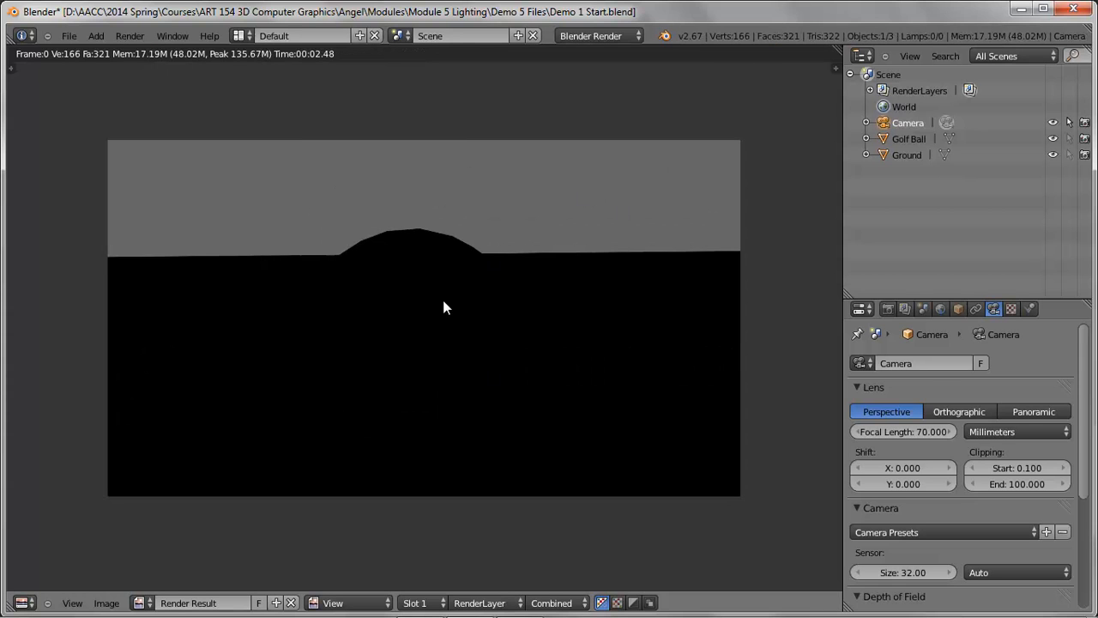
key("Escape")
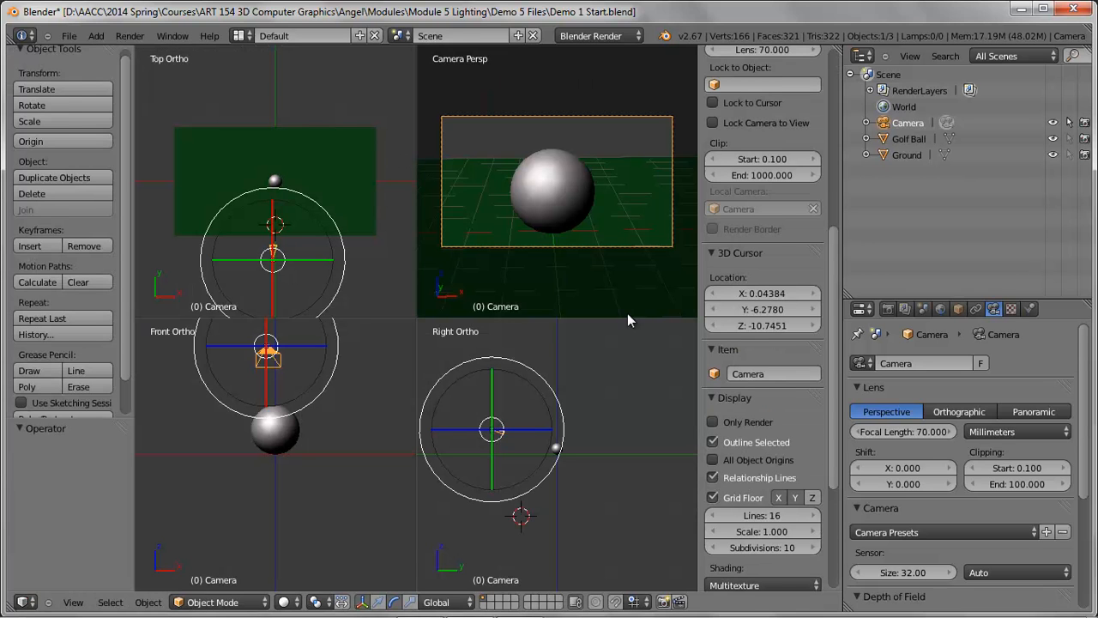
Set the world's horizon color to a light blue, raising its brightness and adjusting its HSV values
left_click(941, 309)
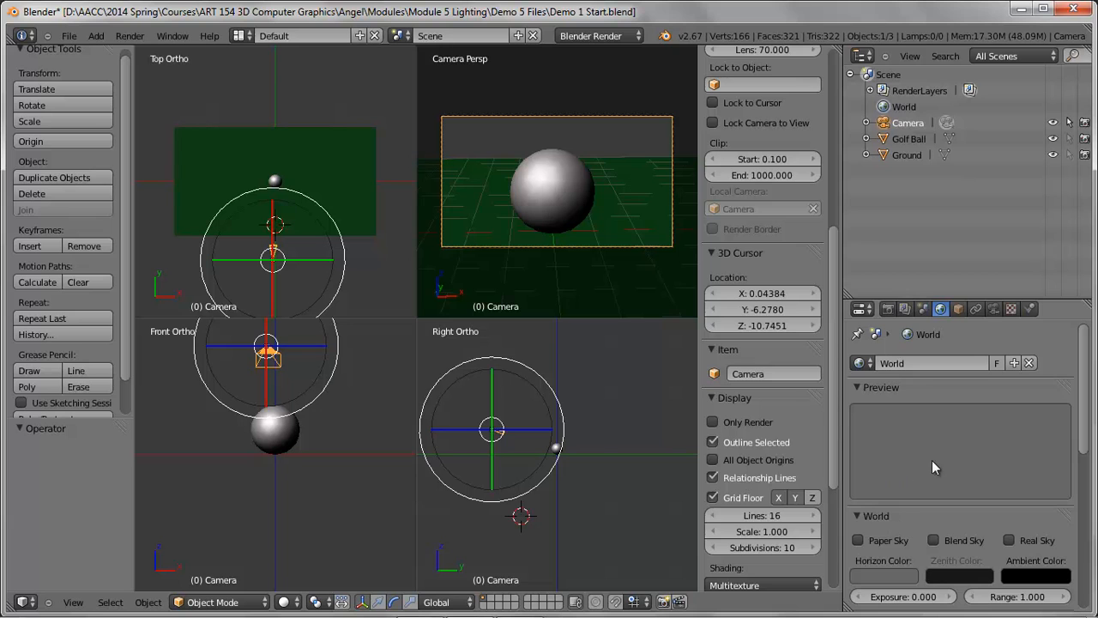
left_click(888, 575)
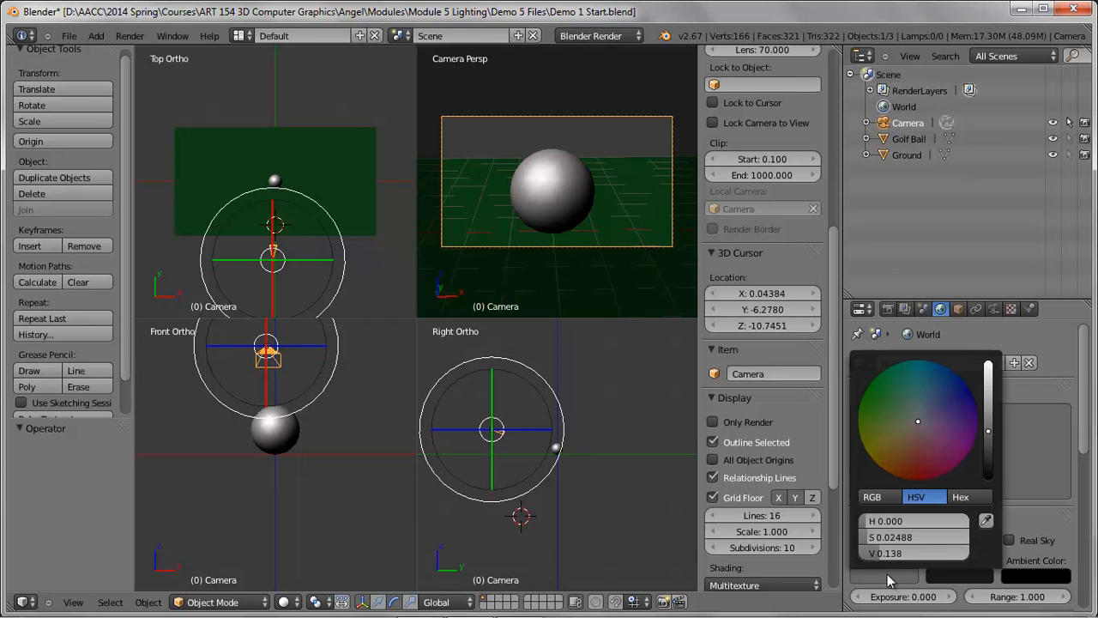
left_click(928, 414)
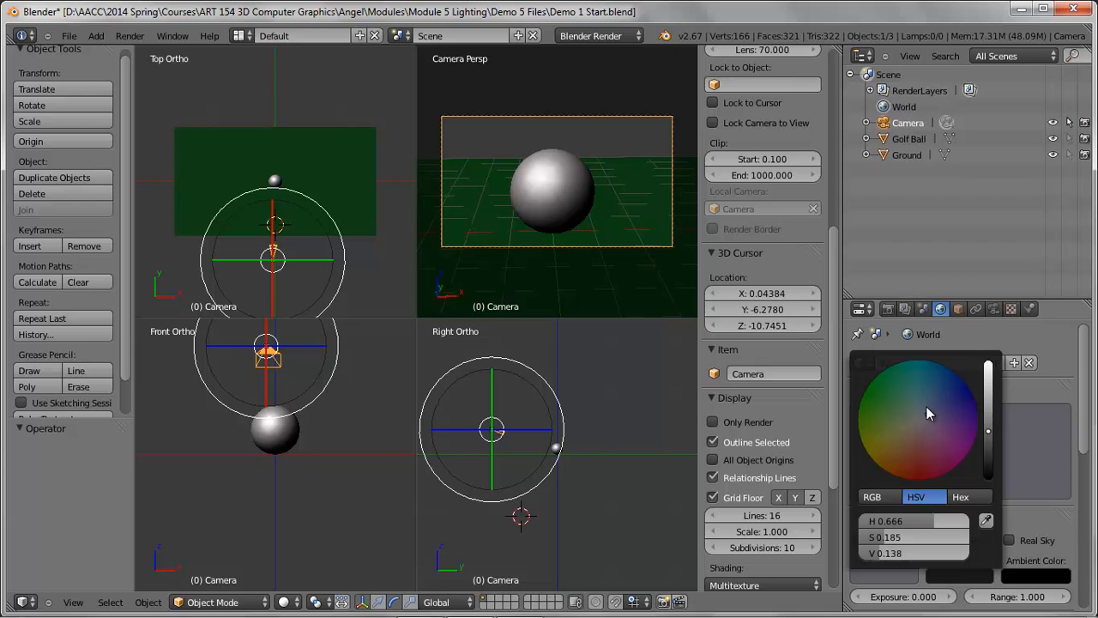
left_click_drag(991, 434, 989, 388)
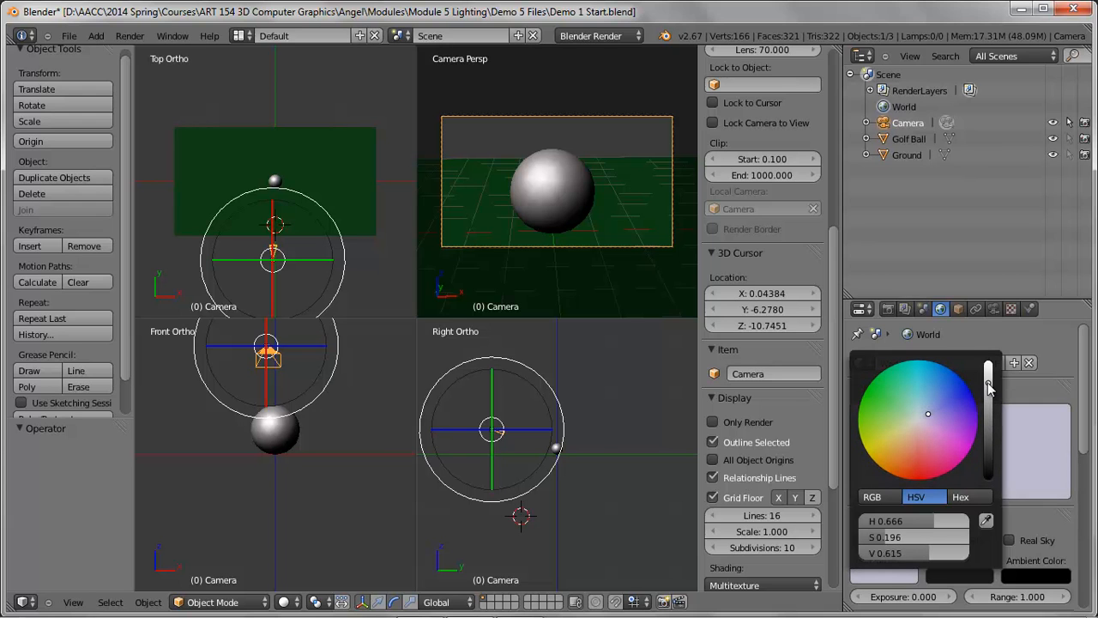
left_click(881, 498)
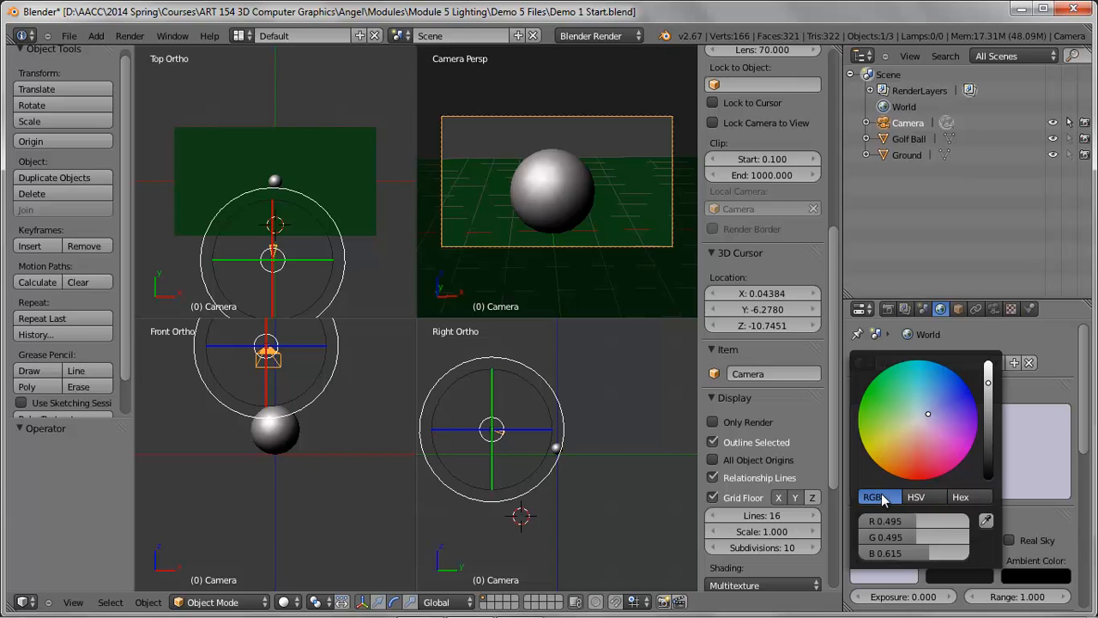
left_click(920, 499)
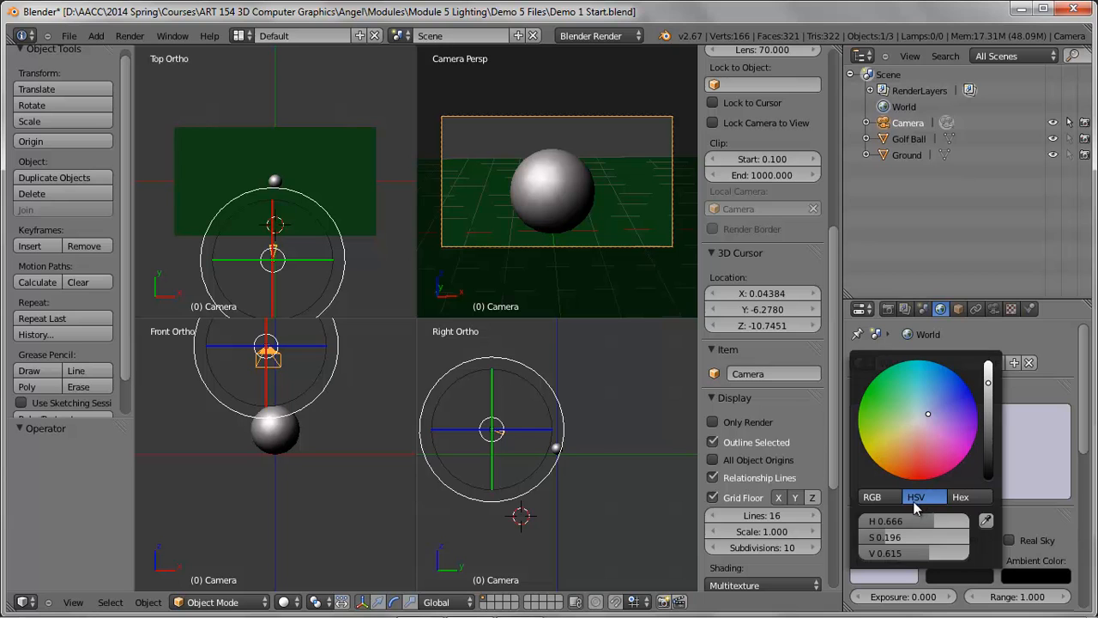
left_click_drag(933, 521, 952, 550)
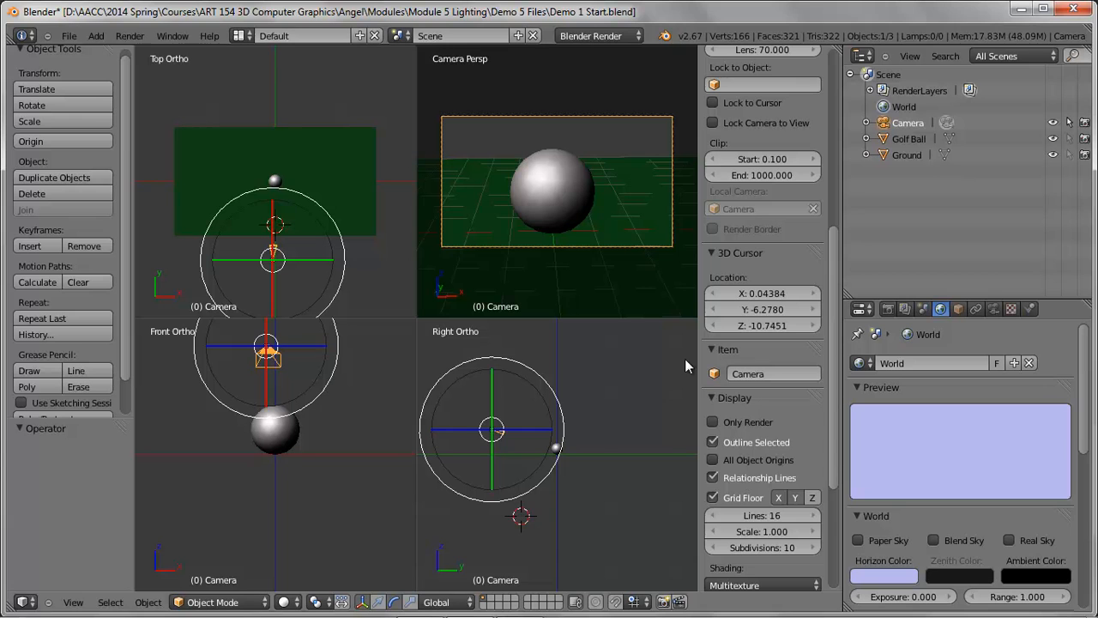
Render the image again to check the new background color, and return to the viewports
left_click(131, 35)
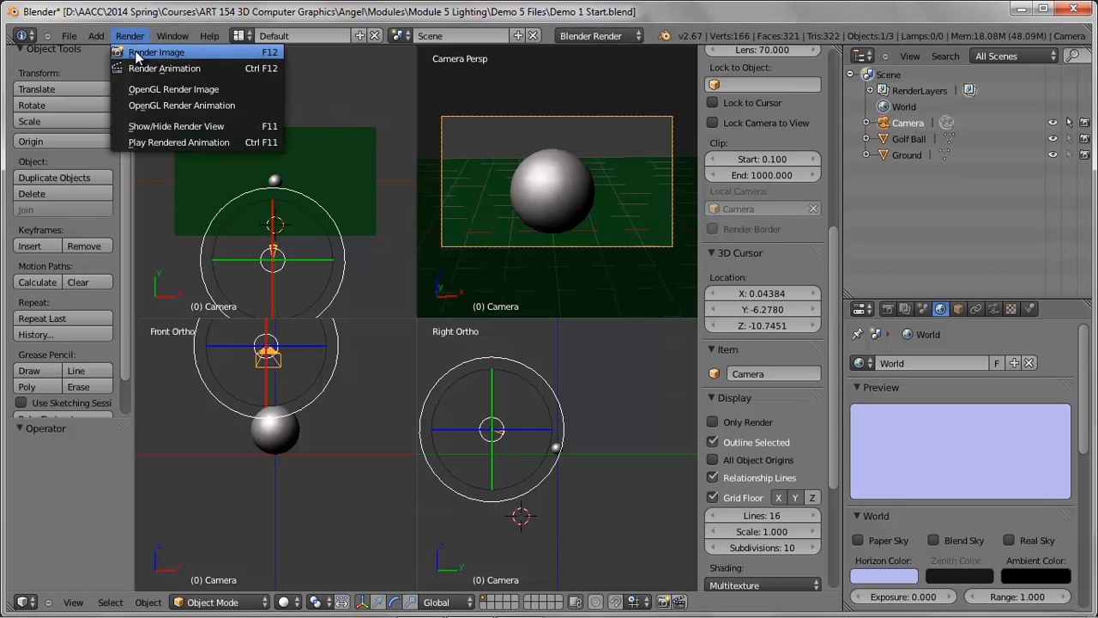
left_click(136, 53)
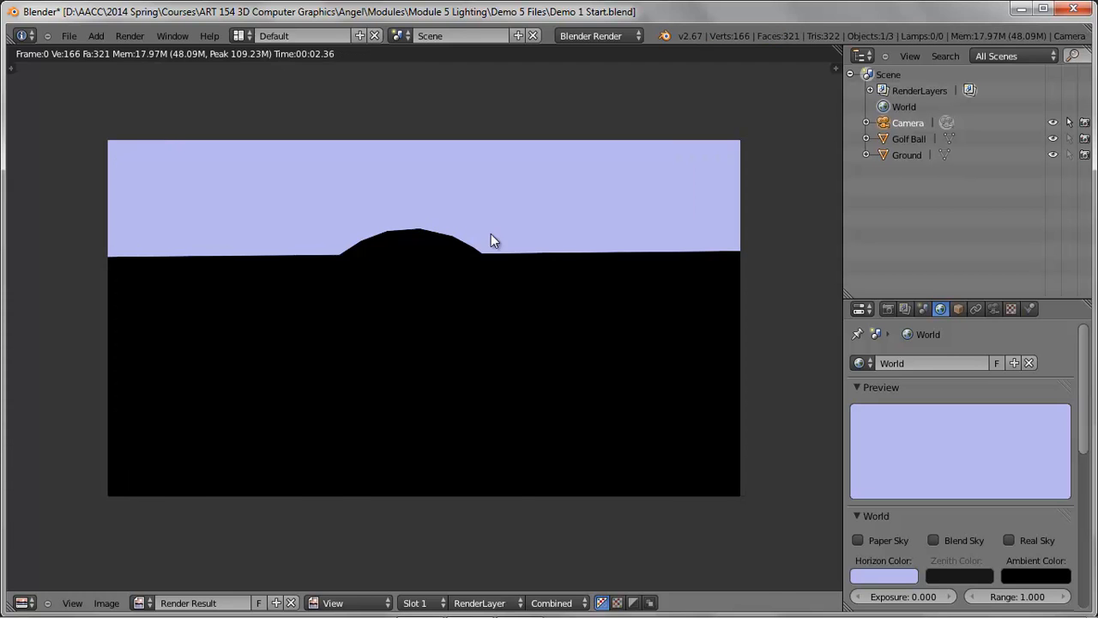
key("Escape")
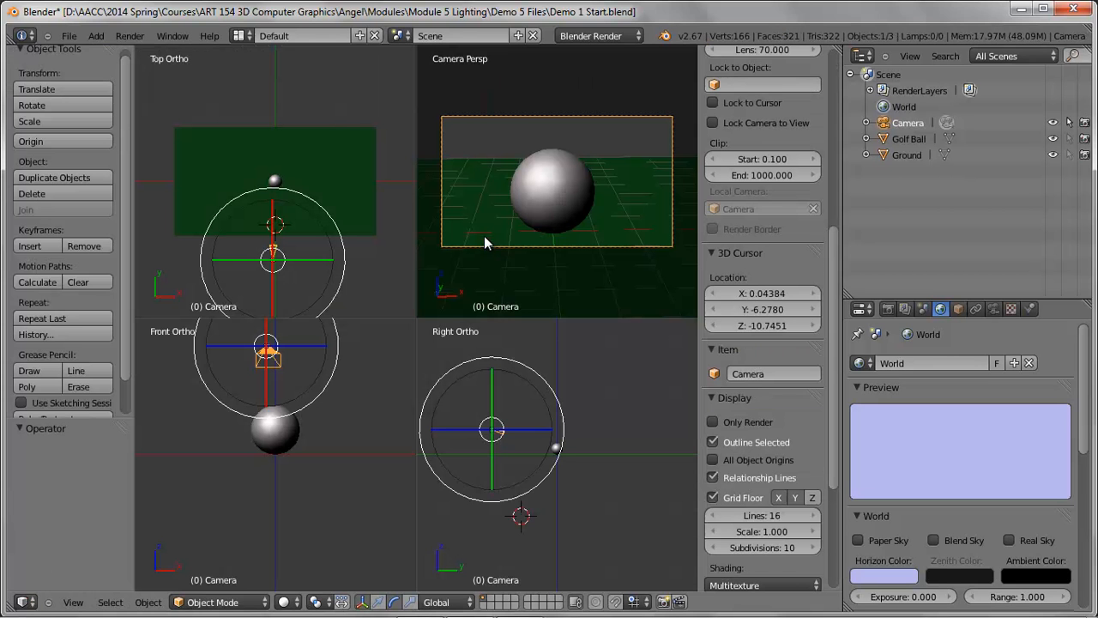
Add a point lamp at the 3D cursor and switch to the translate manipulator
left_click(100, 39)
mouse_move(135, 229)
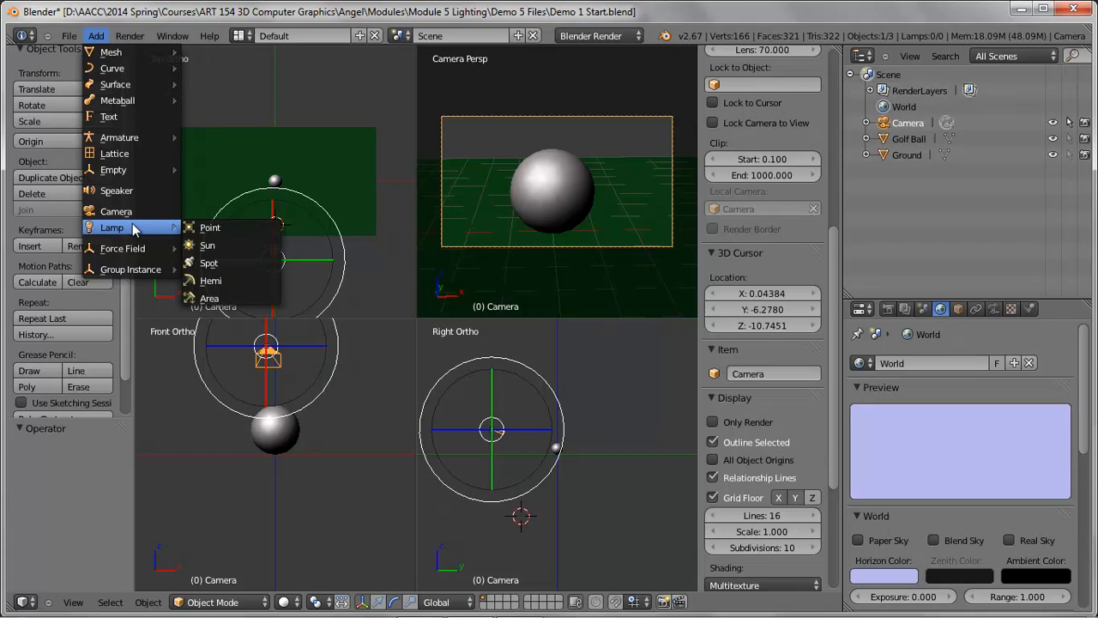
left_click(213, 230)
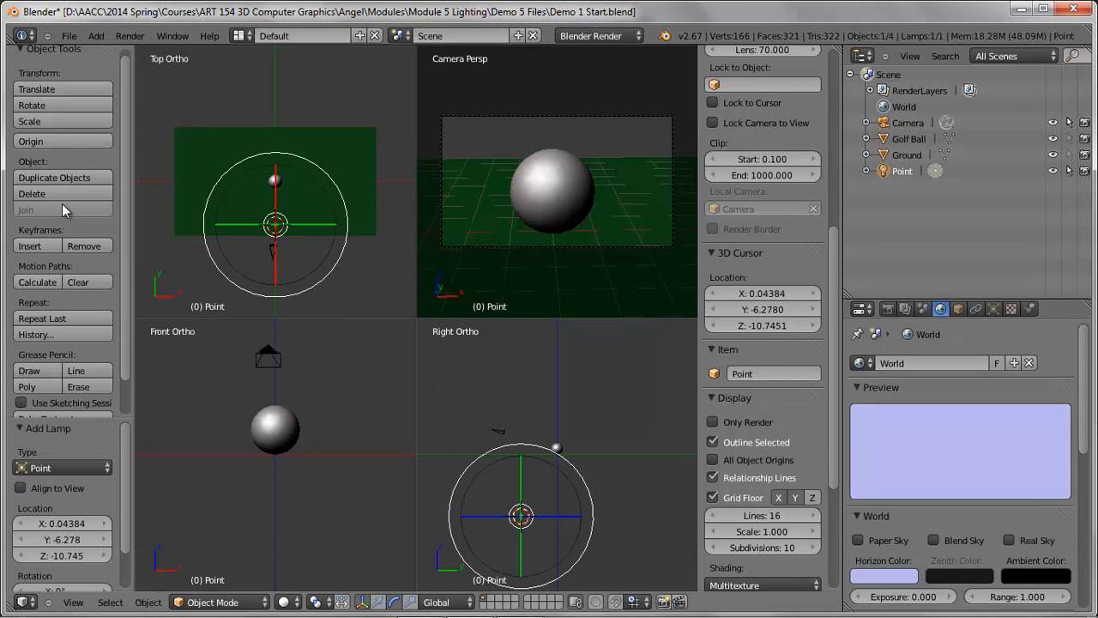
left_click(379, 602)
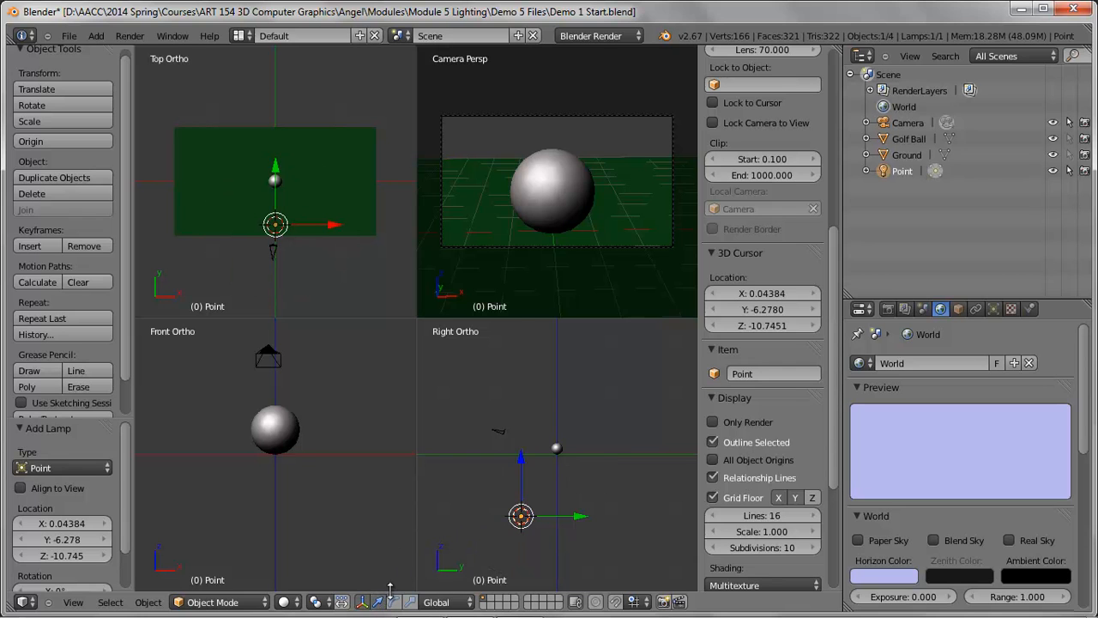
Raise the point lamp about 14.6 units along Z, and render the image to check its lighting
left_click_drag(520, 454, 514, 380)
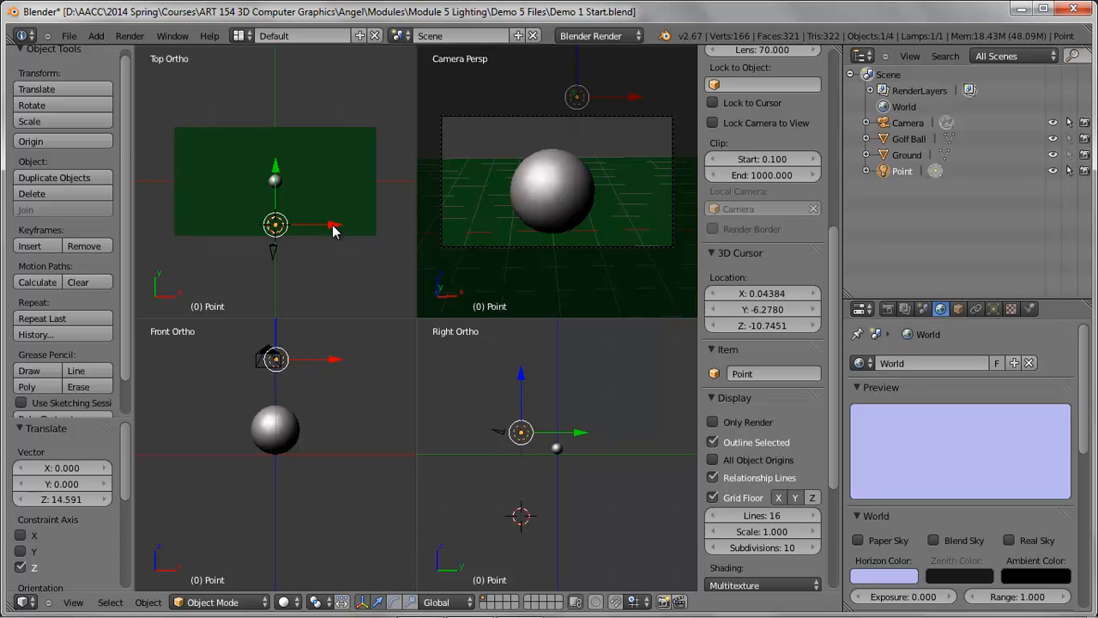
left_click(130, 36)
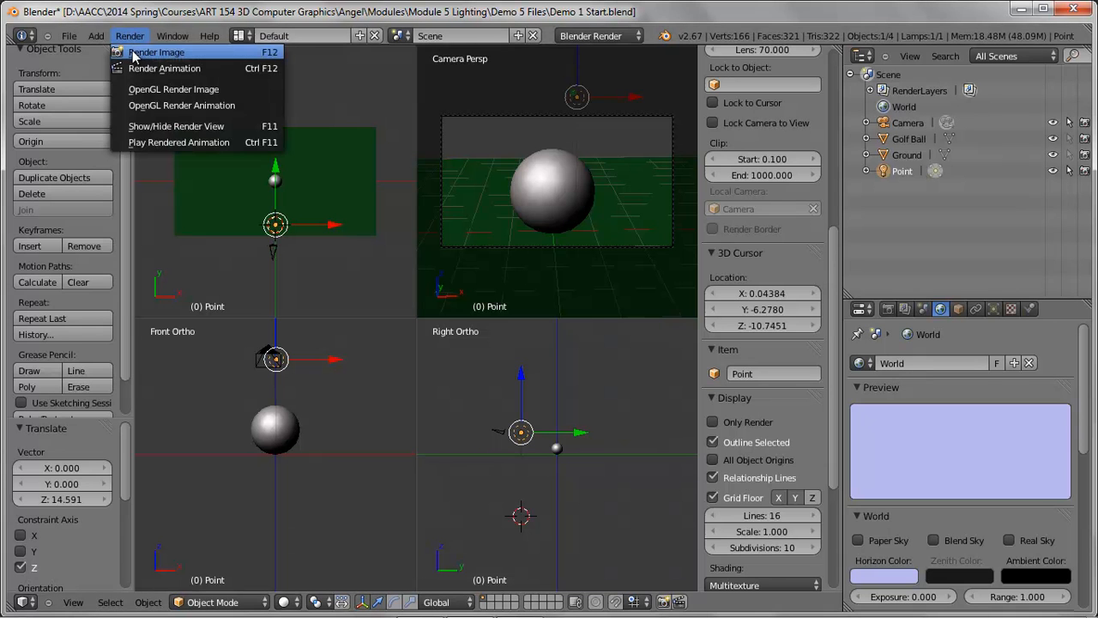
left_click(132, 52)
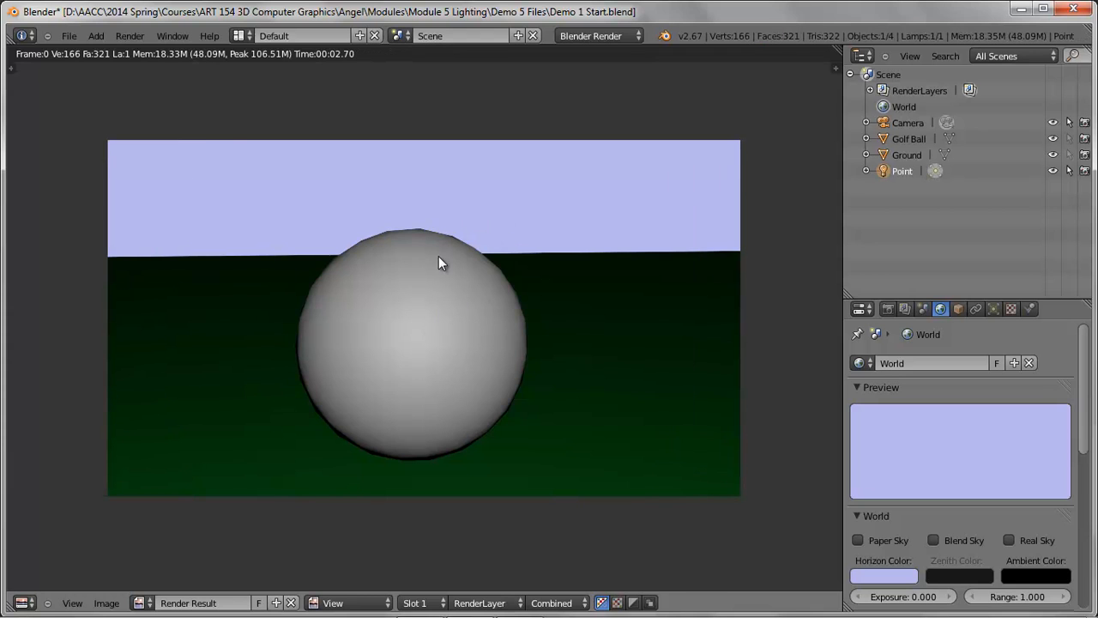
key("Escape")
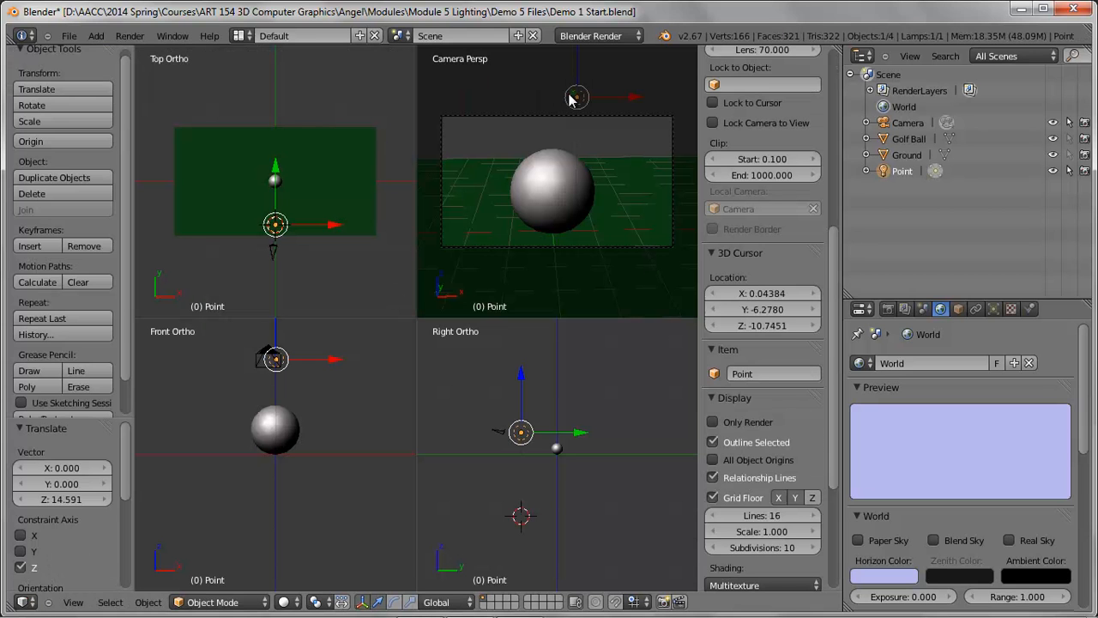
Move the point lamp about 1.87 units along the negative X axis
key("g")
key("x")
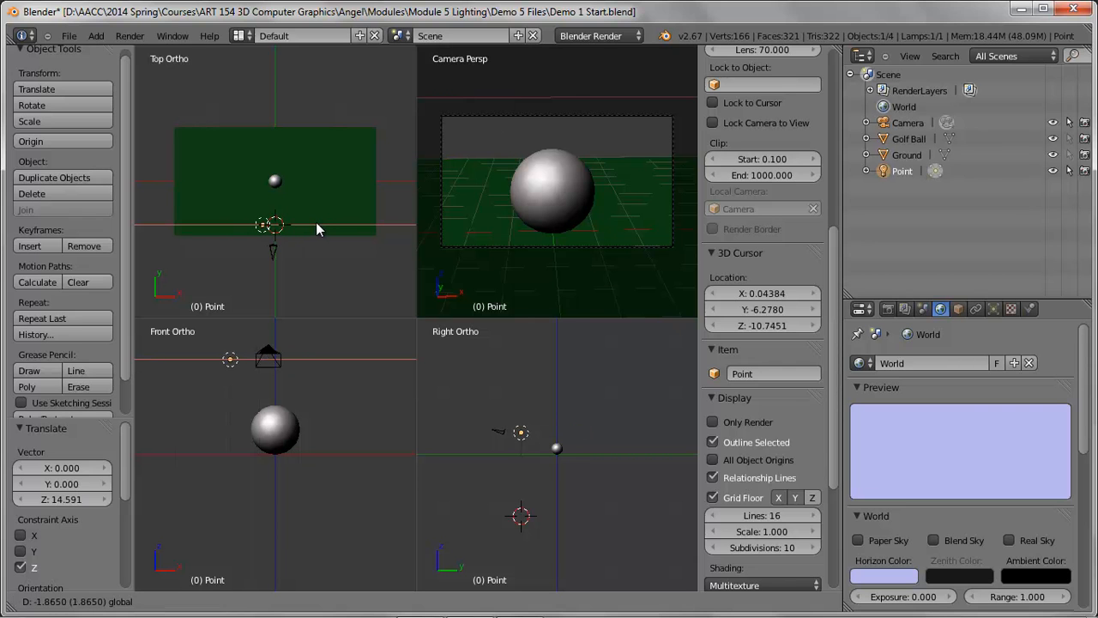
left_click(316, 222)
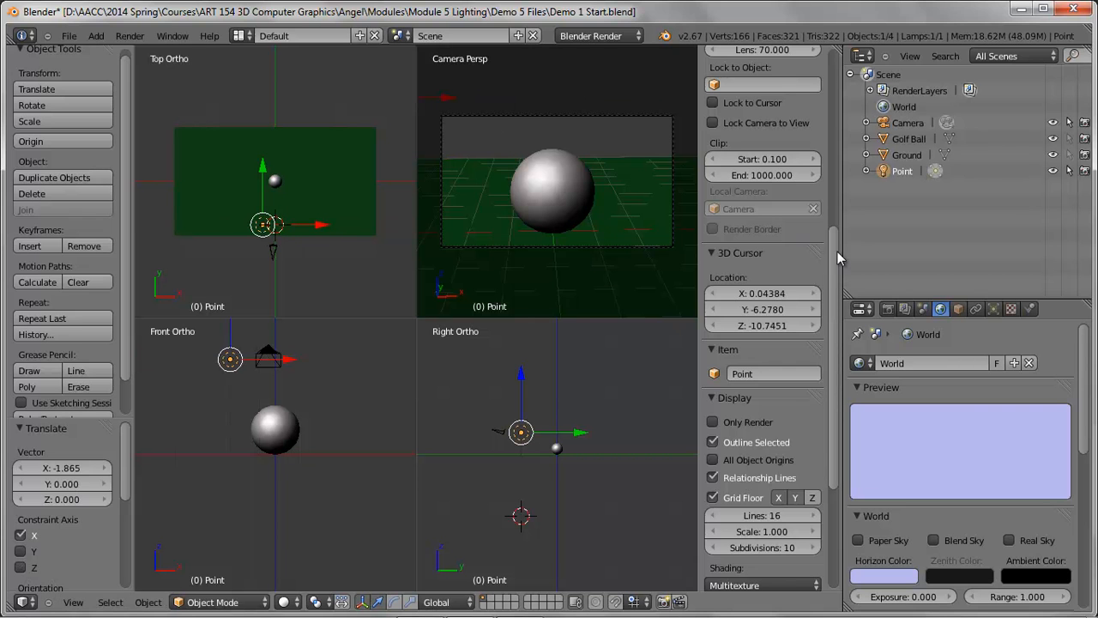
Hide the grid floor in the viewport display settings
left_click_drag(837, 254, 824, 366)
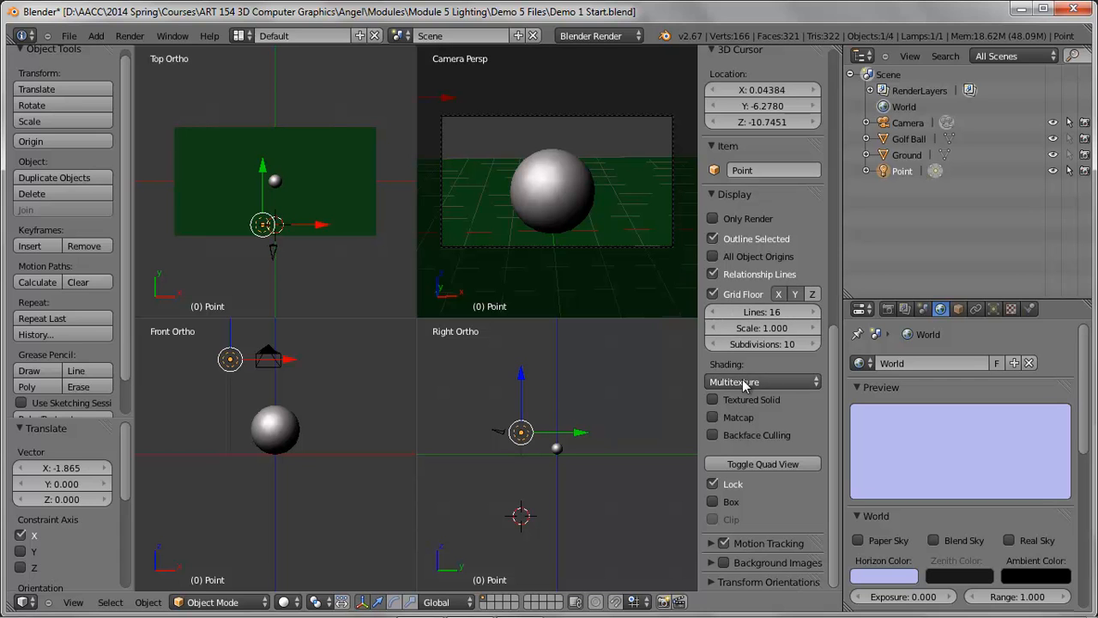
left_click_drag(837, 378, 822, 355)
left_click(713, 243)
left_click(712, 244)
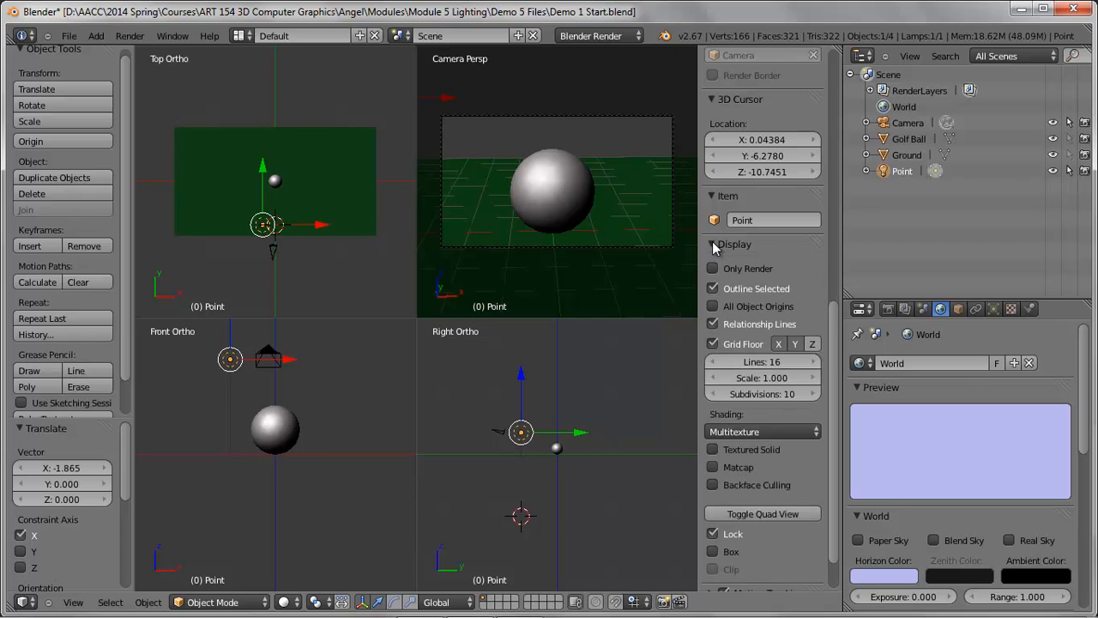
left_click(713, 345)
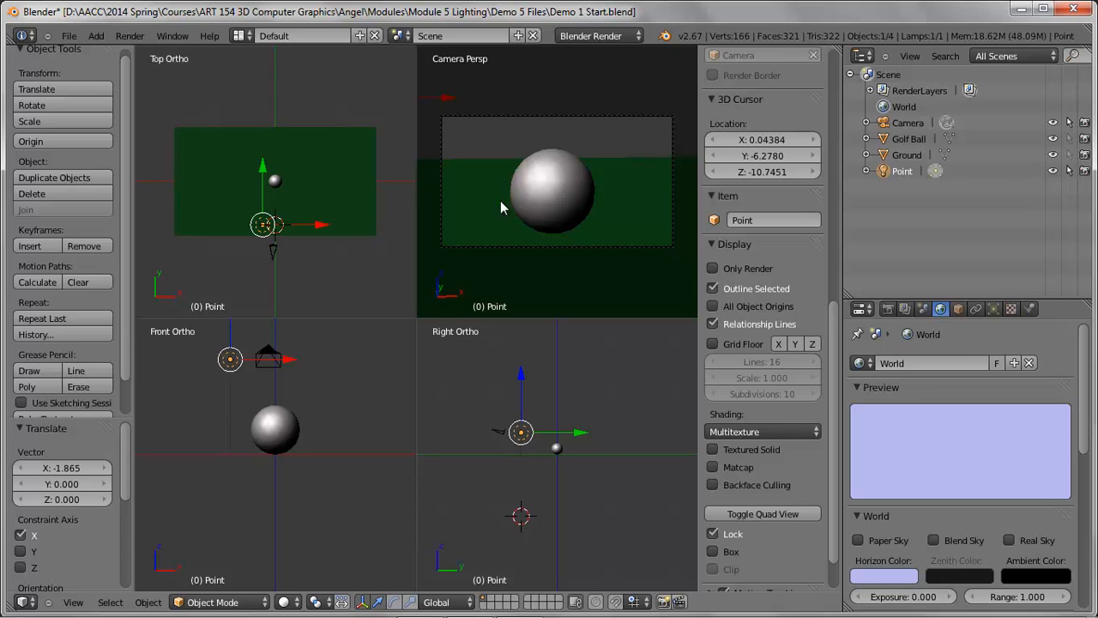
Set the material display mode to GLSL and the viewport shading to Texture
left_click(742, 435)
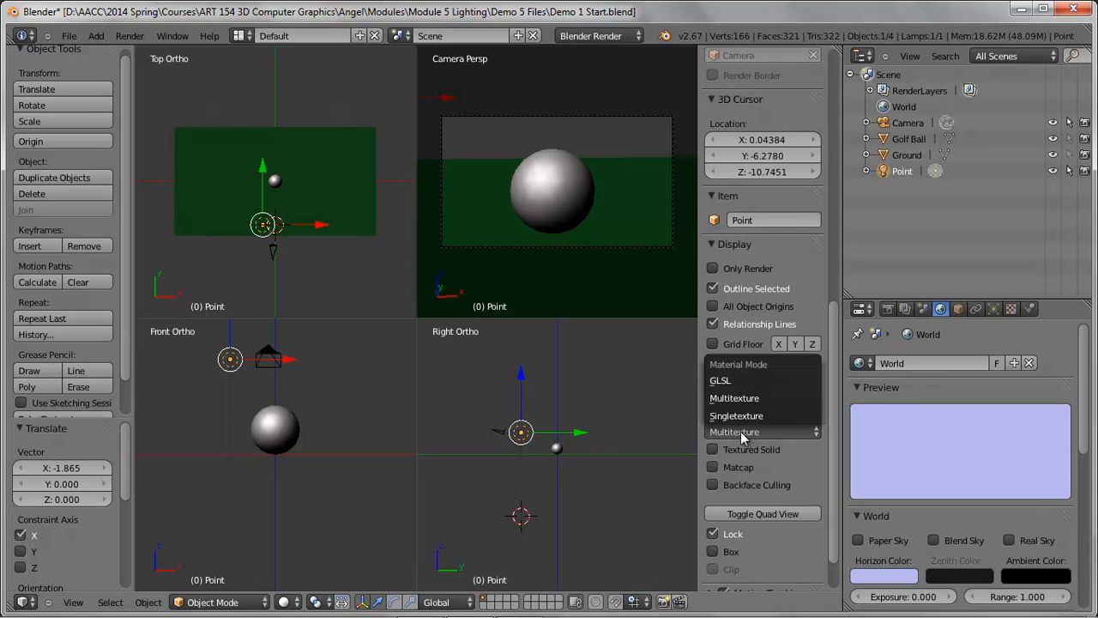
left_click(729, 379)
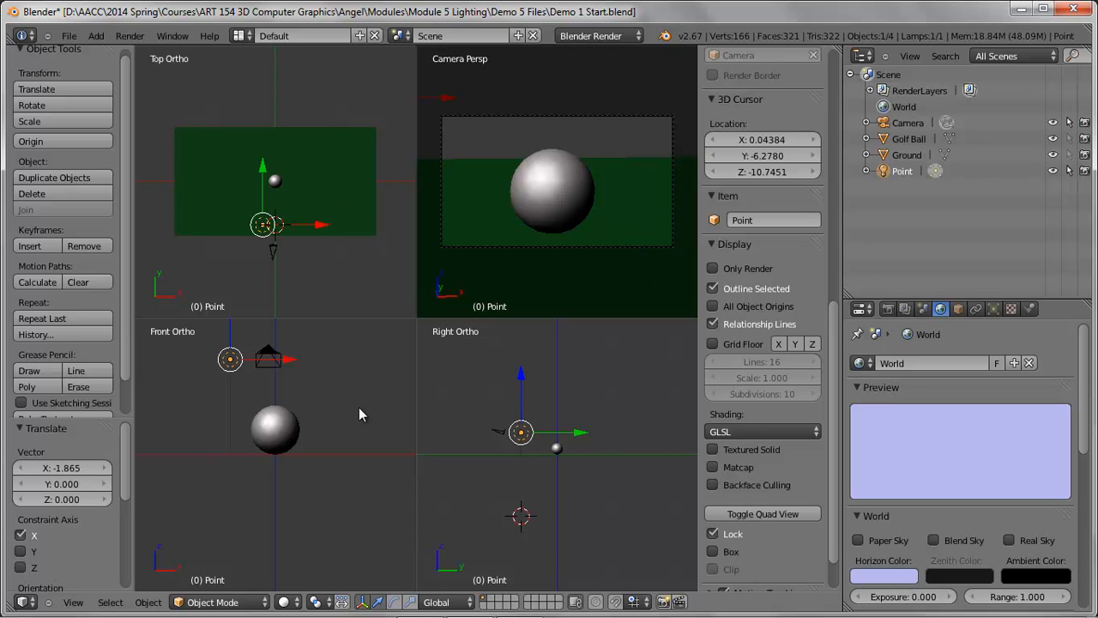
left_click(286, 602)
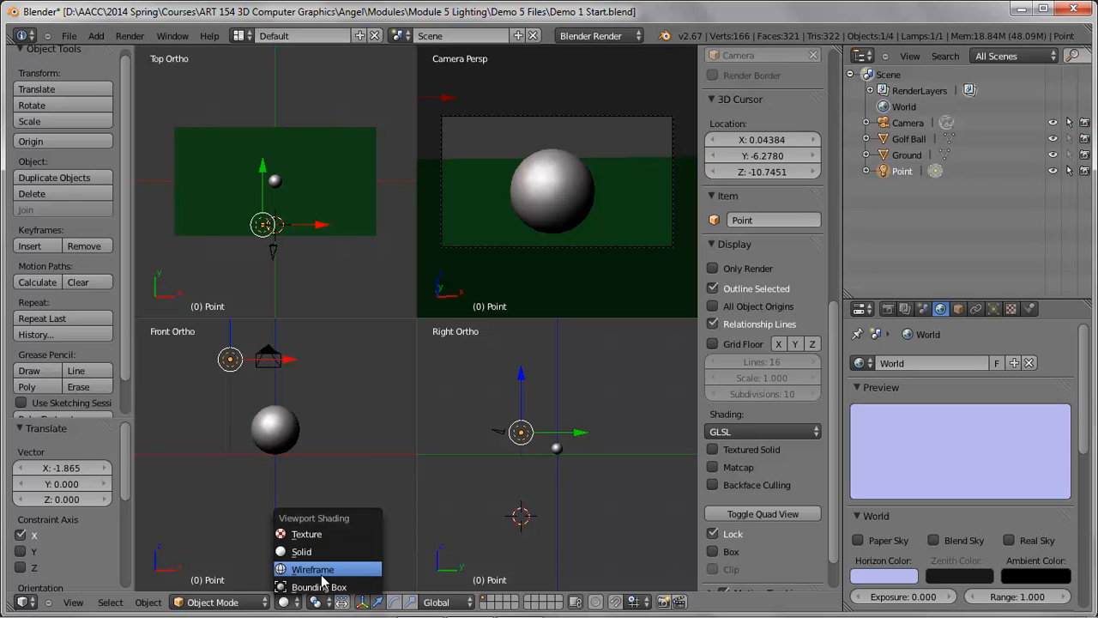
left_click(316, 532)
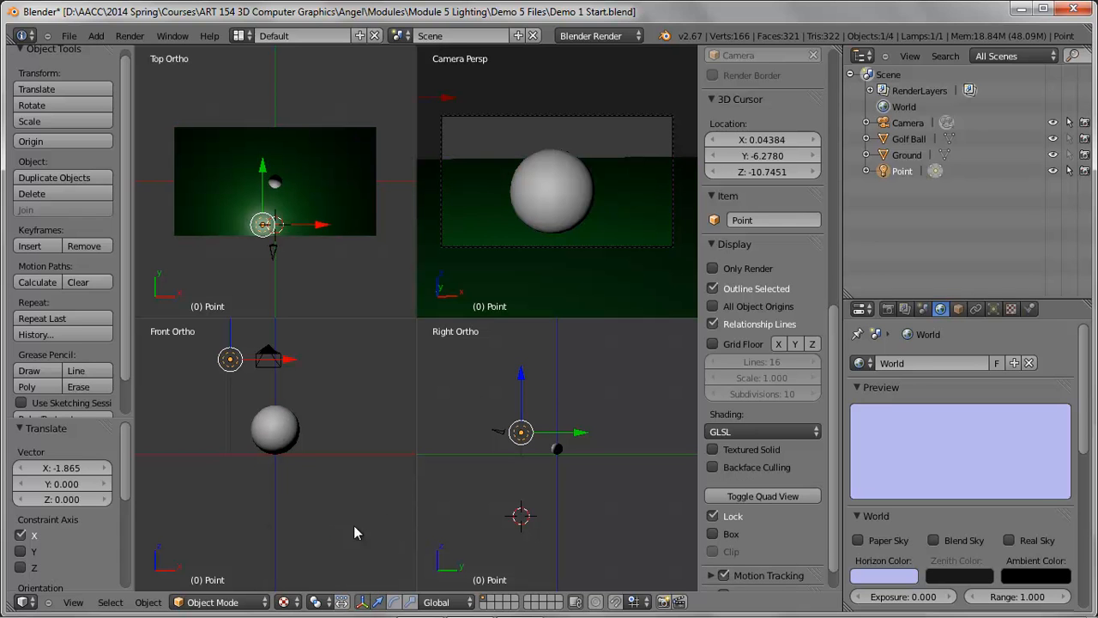
Move the point lamp along Y closer to the ball, shift it further toward negative X, and raise it along Z
left_click_drag(261, 169, 267, 141)
mouse_move(322, 202)
left_mouse_down()
mouse_move(305, 196)
mouse_move(325, 194)
left_mouse_up()
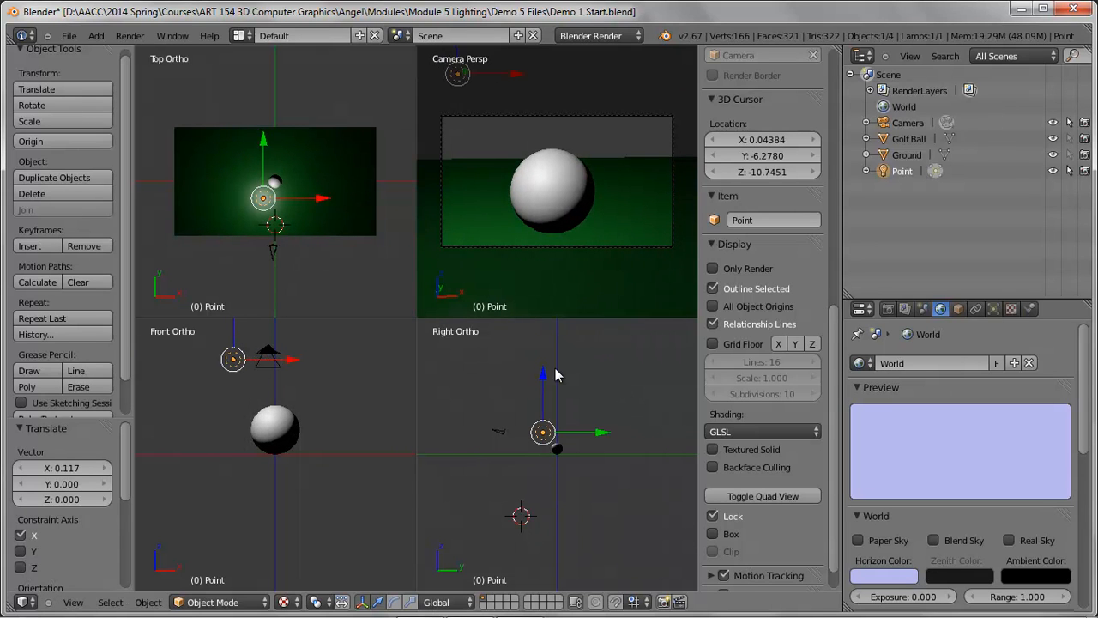
left_click_drag(543, 374, 541, 371)
left_click_drag(325, 203, 314, 197)
left_click_drag(540, 382, 541, 369)
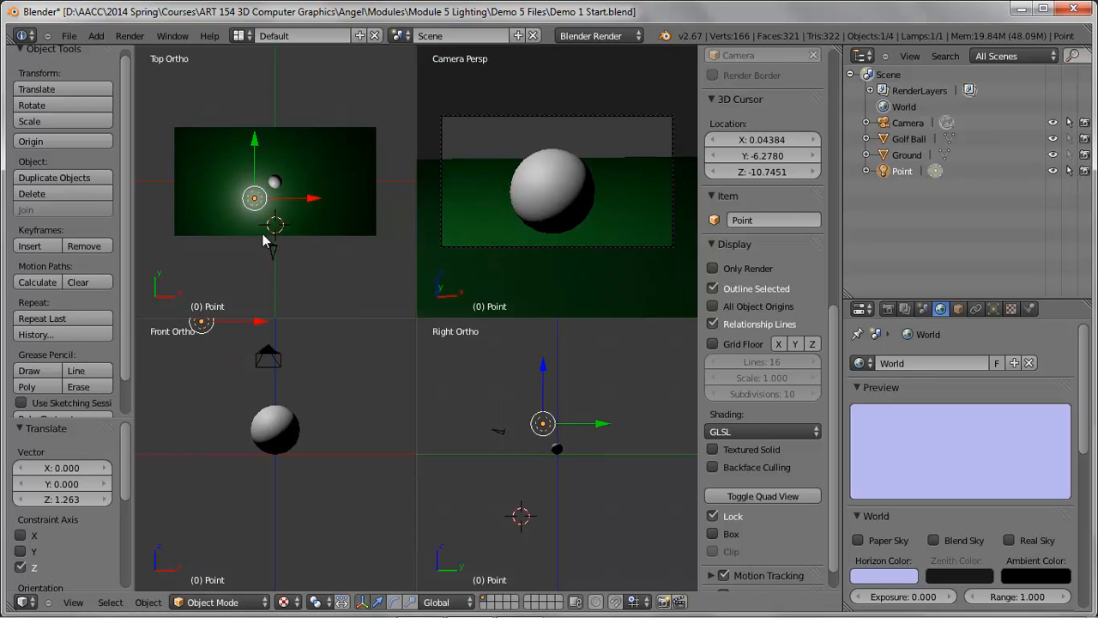
Fine-tune the lamp by moving it slightly back along Y toward the camera and about 0.16 units along positive X
scroll(284, 246, "up", 2)
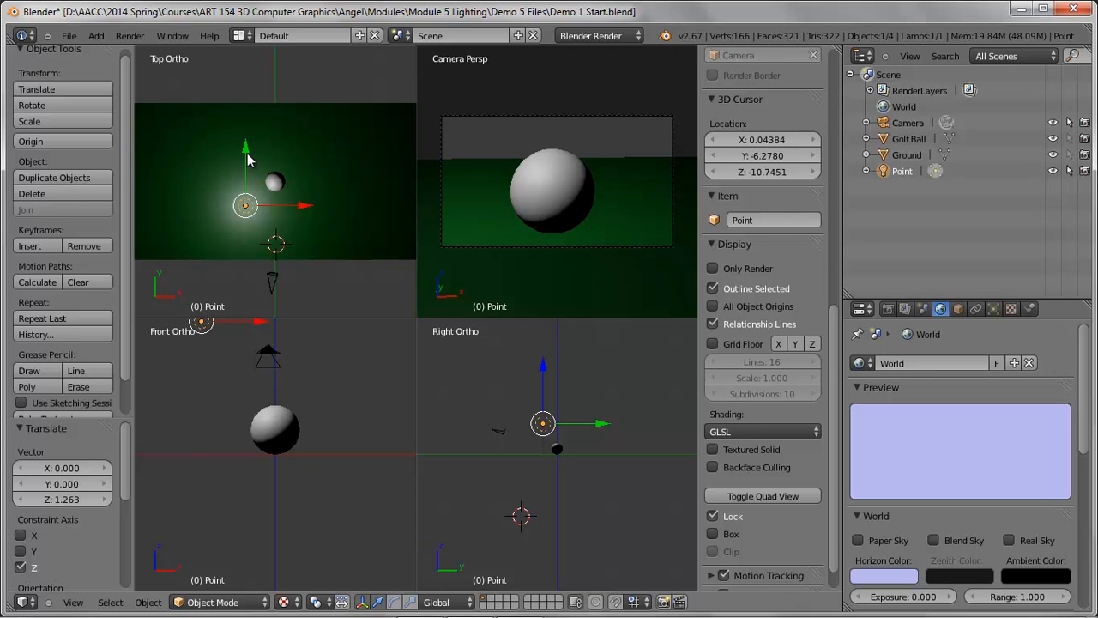
left_click_drag(245, 148, 246, 154)
left_click_drag(306, 213, 308, 211)
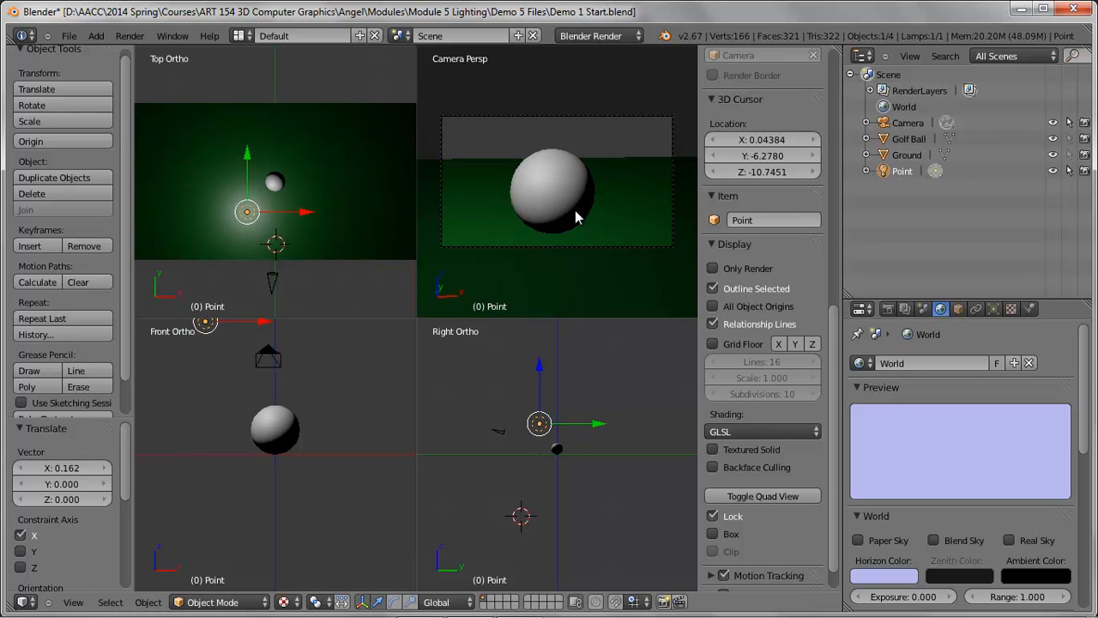
Render the camera view to check the repositioned lamp's lighting, and return to the viewports
left_click(129, 35)
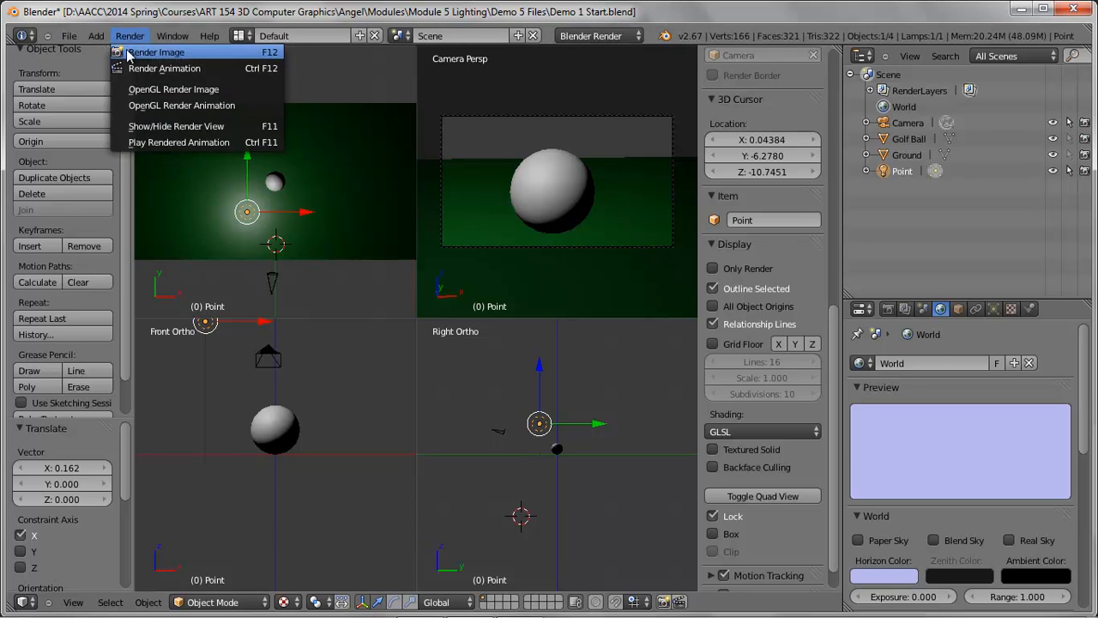
left_click(123, 48)
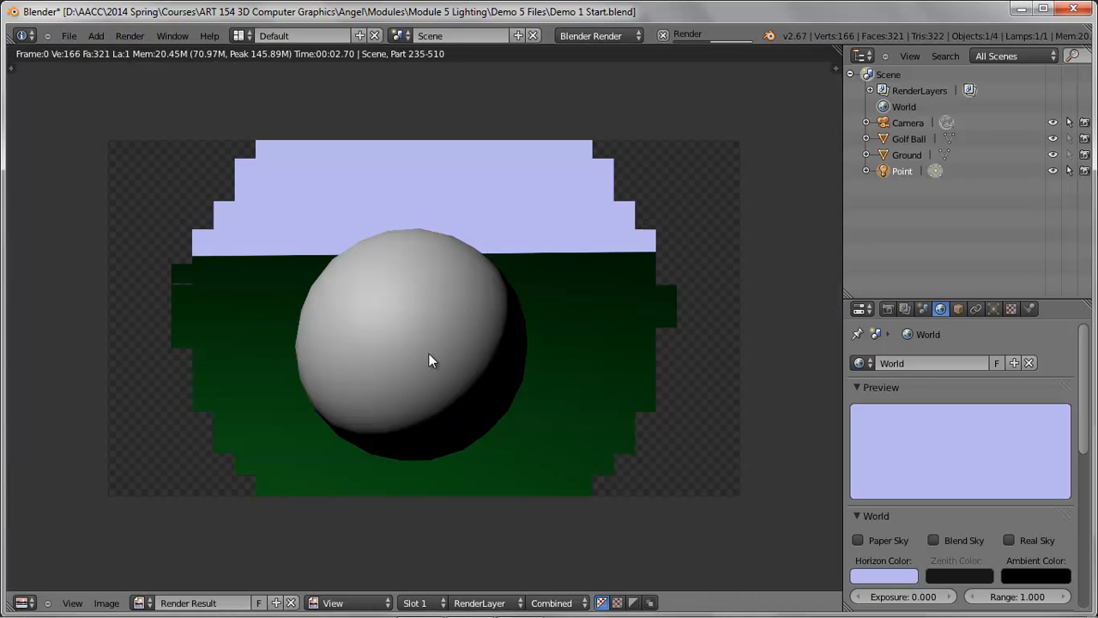
key("Escape")
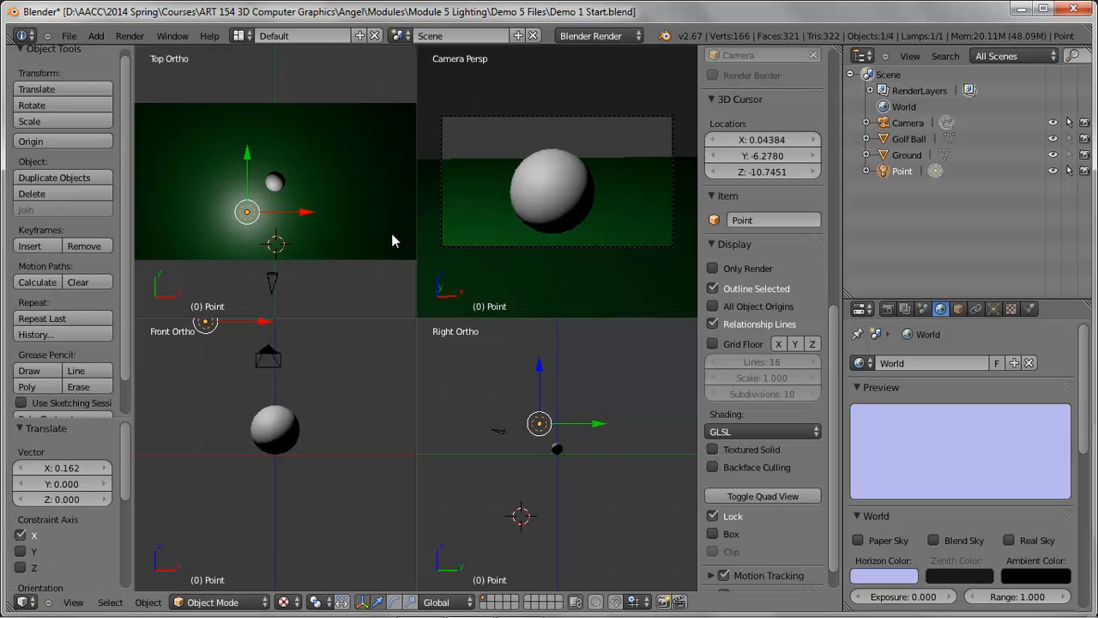
Set the point lamp's falloff to Constant
left_click(994, 310)
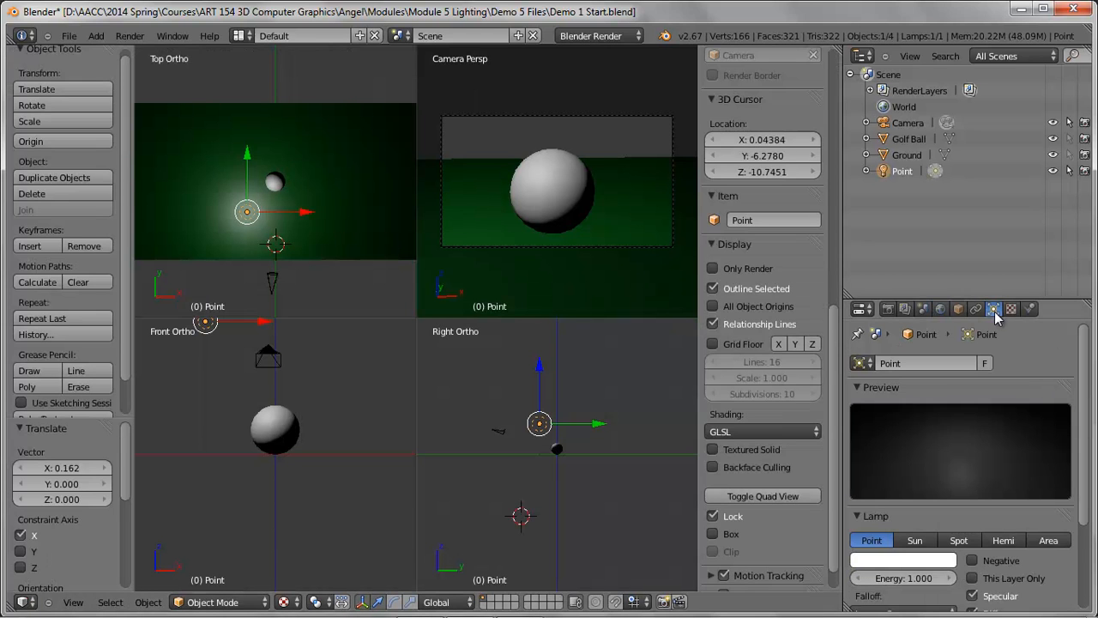
left_click_drag(1083, 378, 1079, 474)
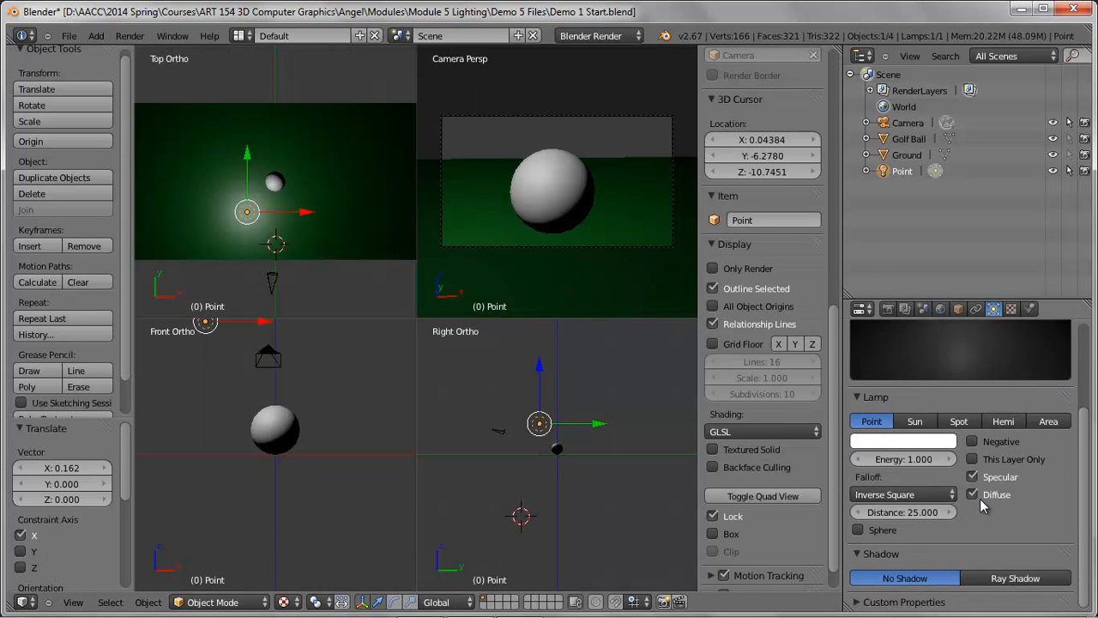
left_click(886, 496)
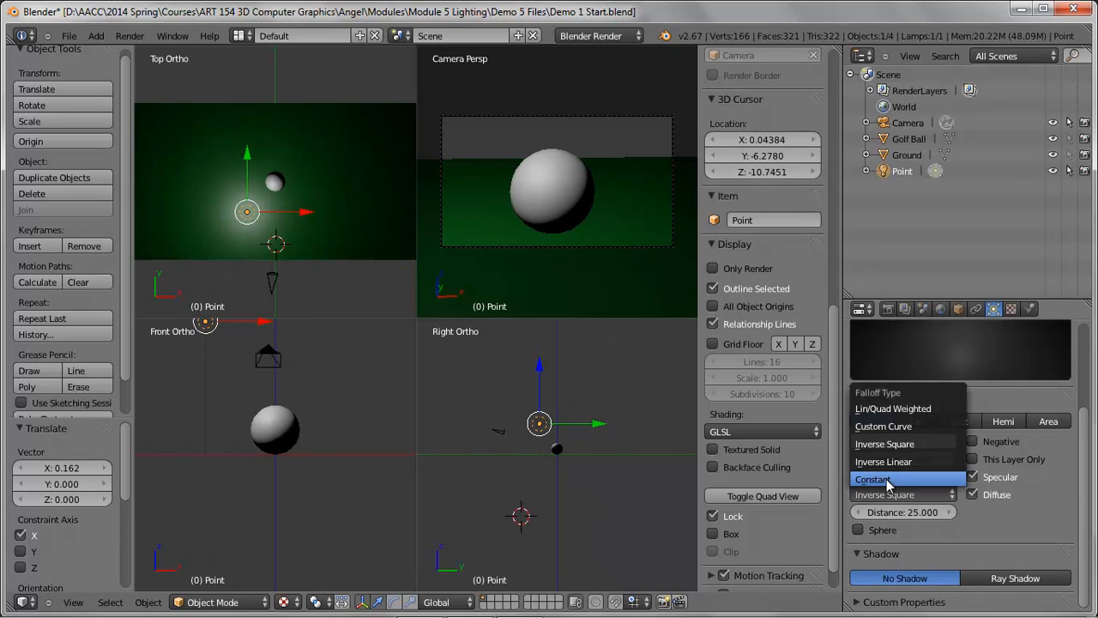
left_click(887, 483)
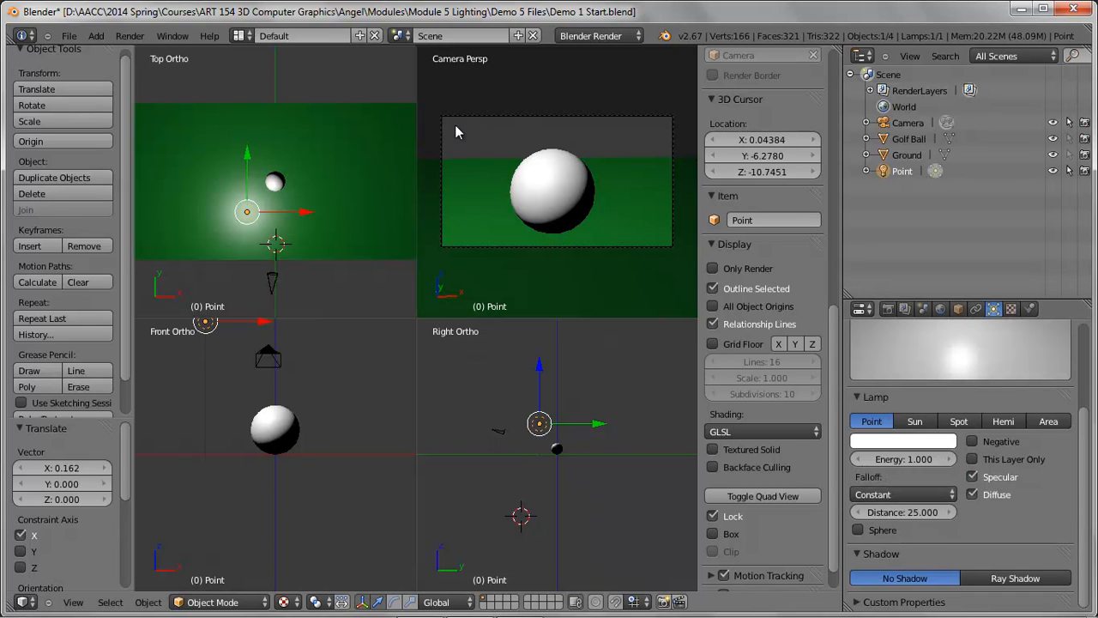
Render the image to check the ball and ground with constant falloff, and close the render
left_click(130, 36)
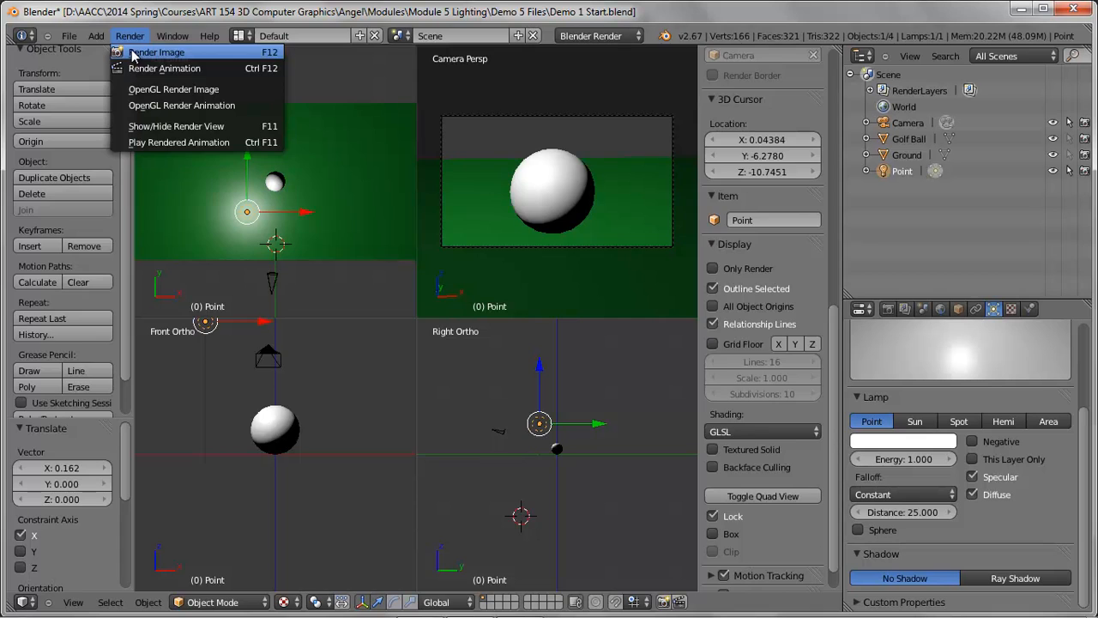
left_click(133, 53)
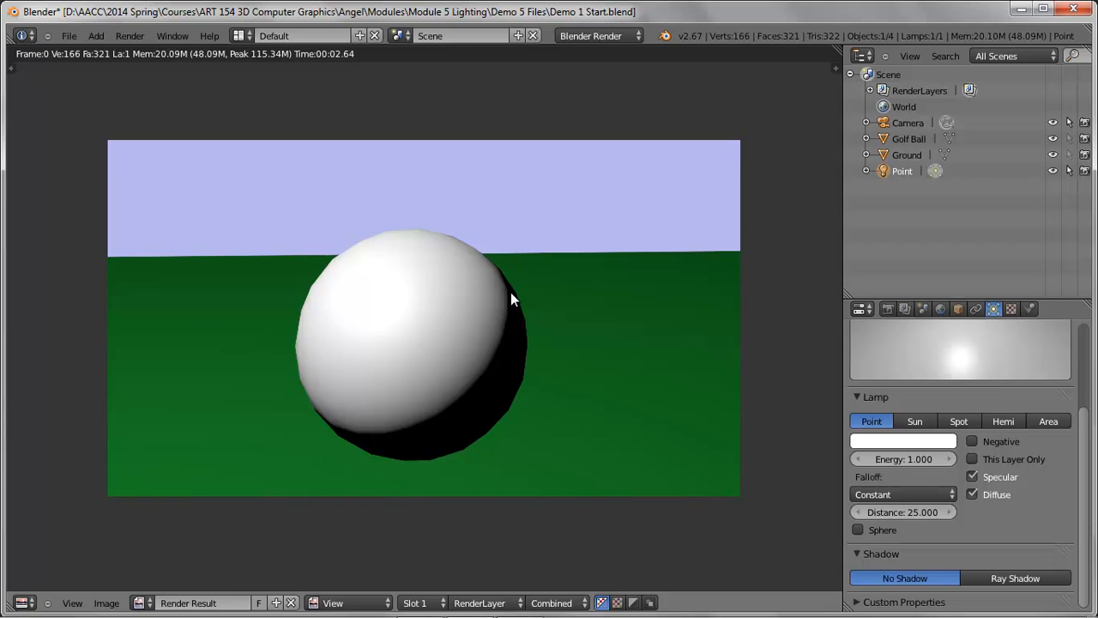
key("Escape")
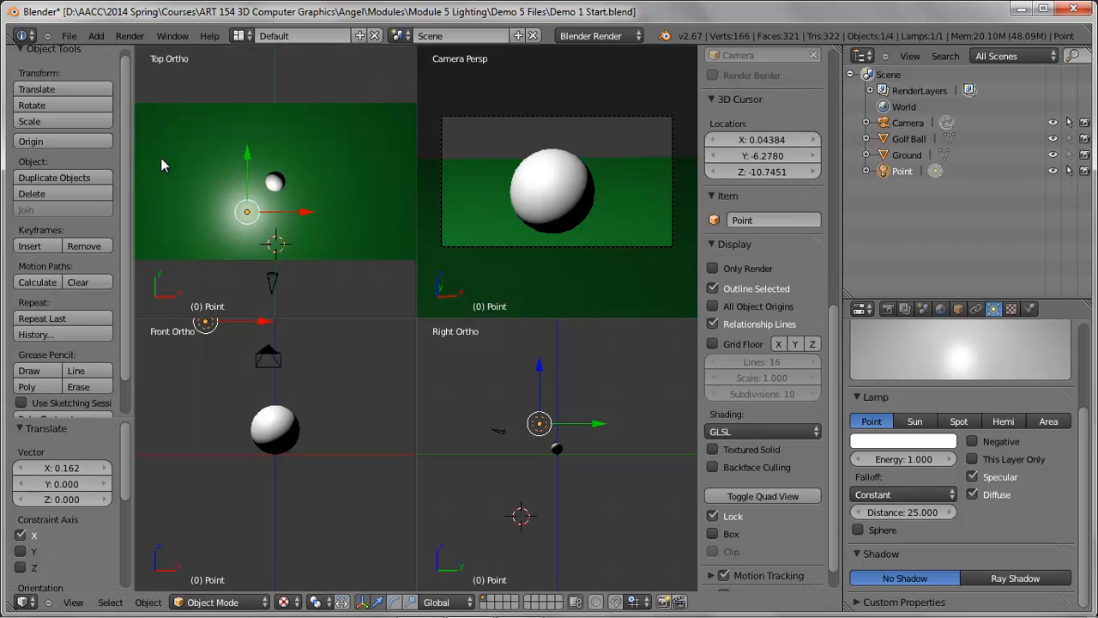
Set the point lamp's energy to 0.8
left_click(896, 460)
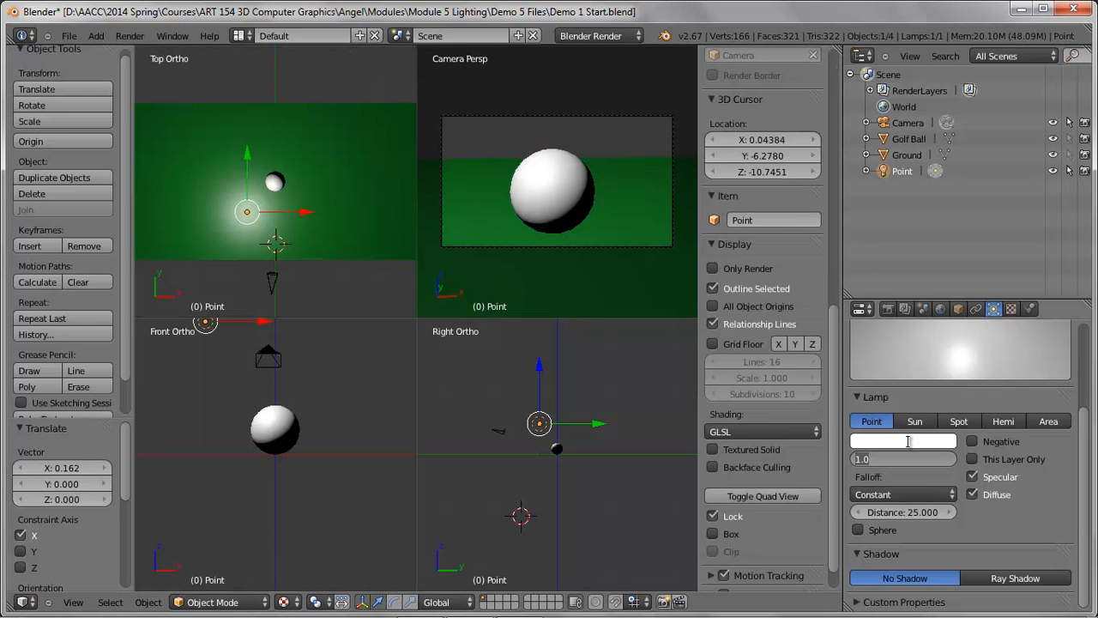
type(".8")
key("Return")
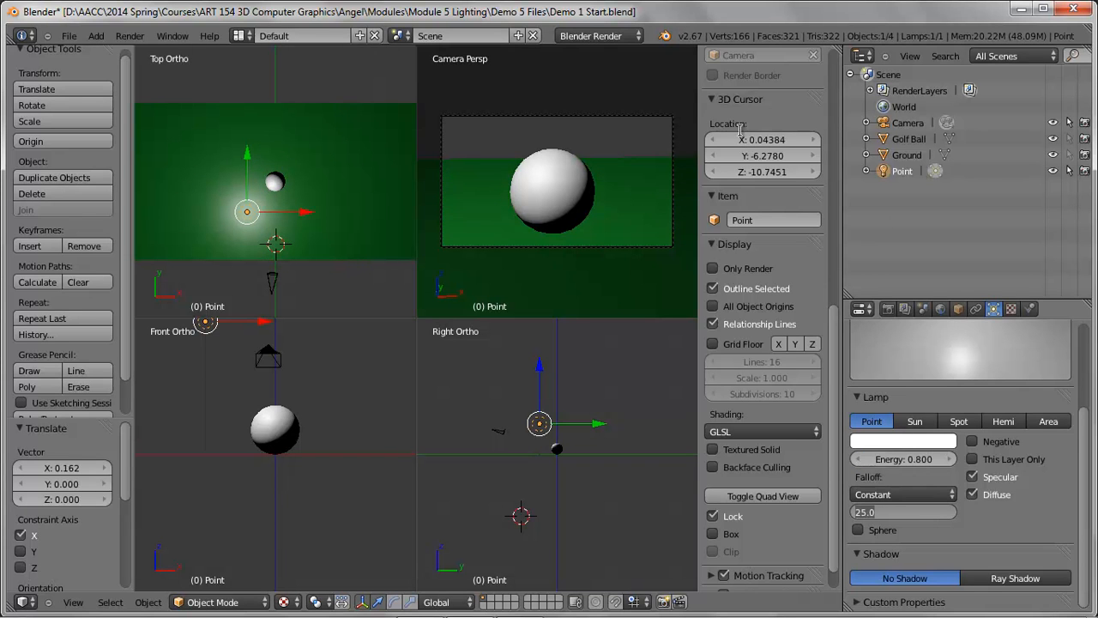
Render the image again to check the lamp's new energy, and return to the viewports
left_click(130, 37)
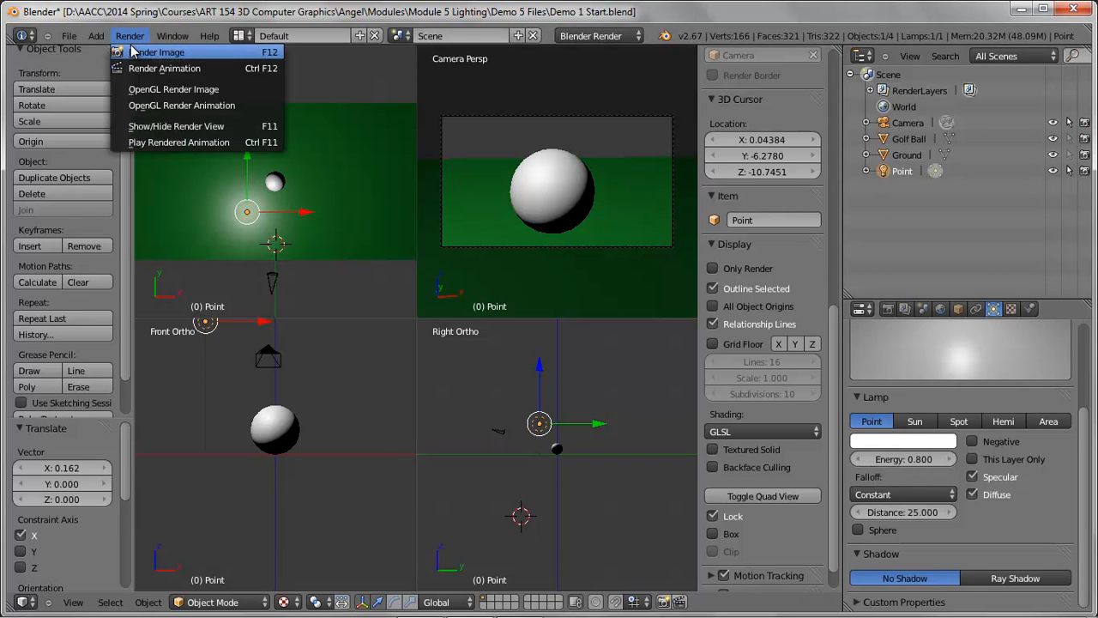
left_click(131, 53)
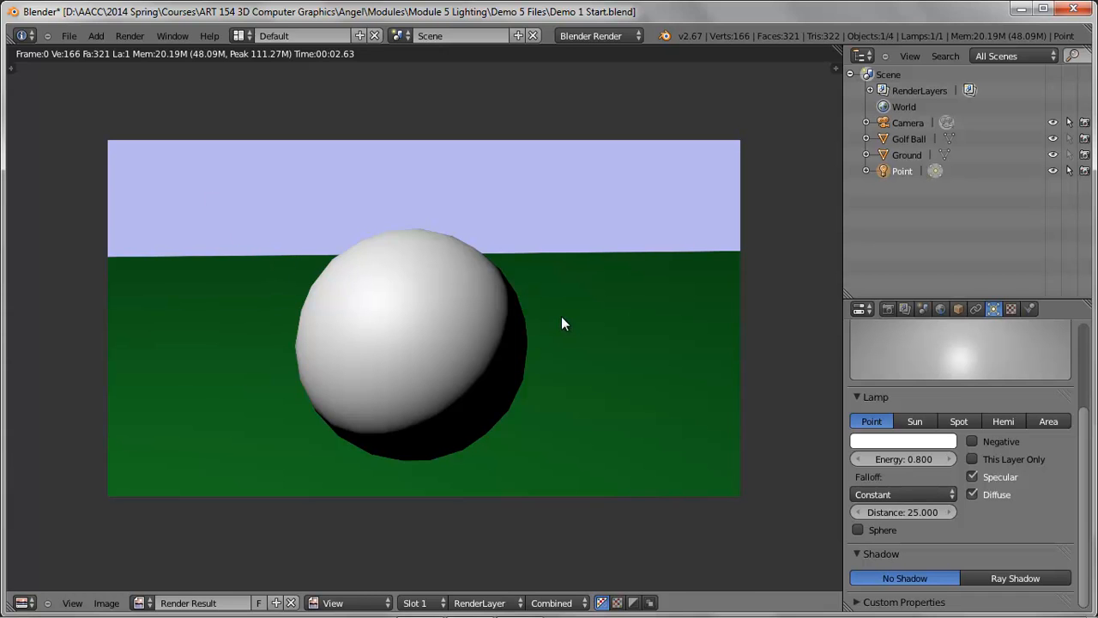
key("Escape")
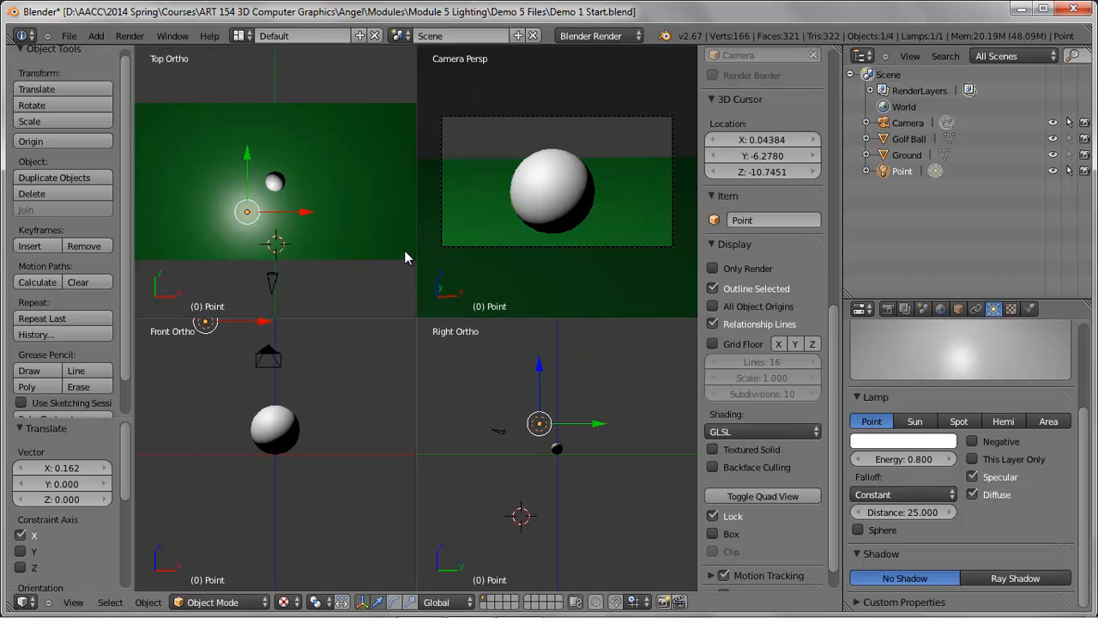
Rename the point lamp object to "Key Light" in the scene's object list
right_click(896, 176)
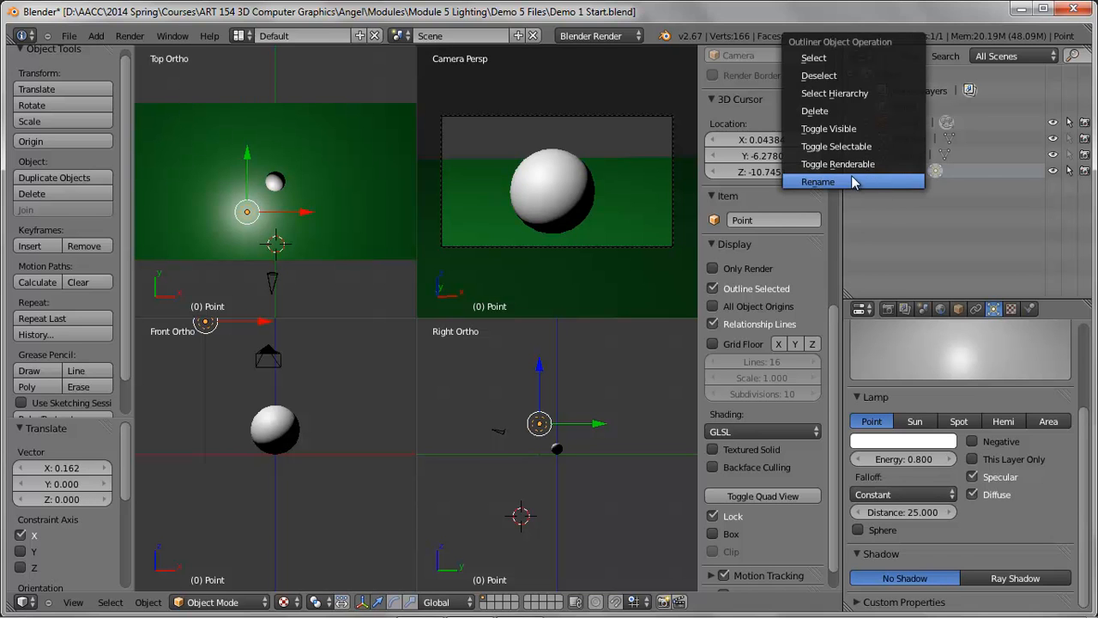
left_click(861, 180)
type("Key Light")
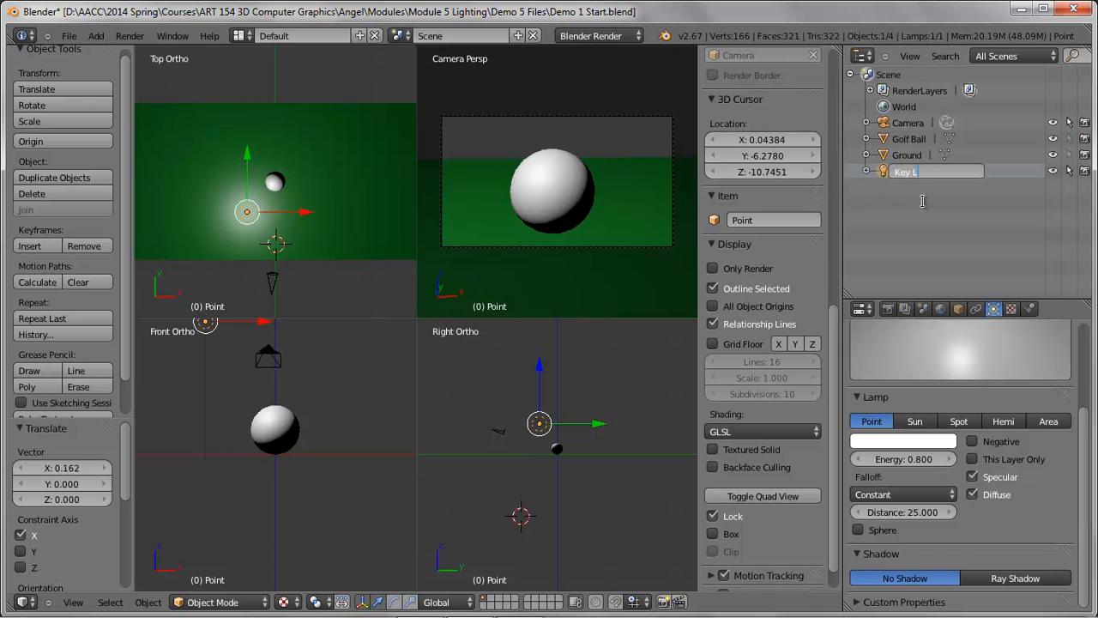
key("Return")
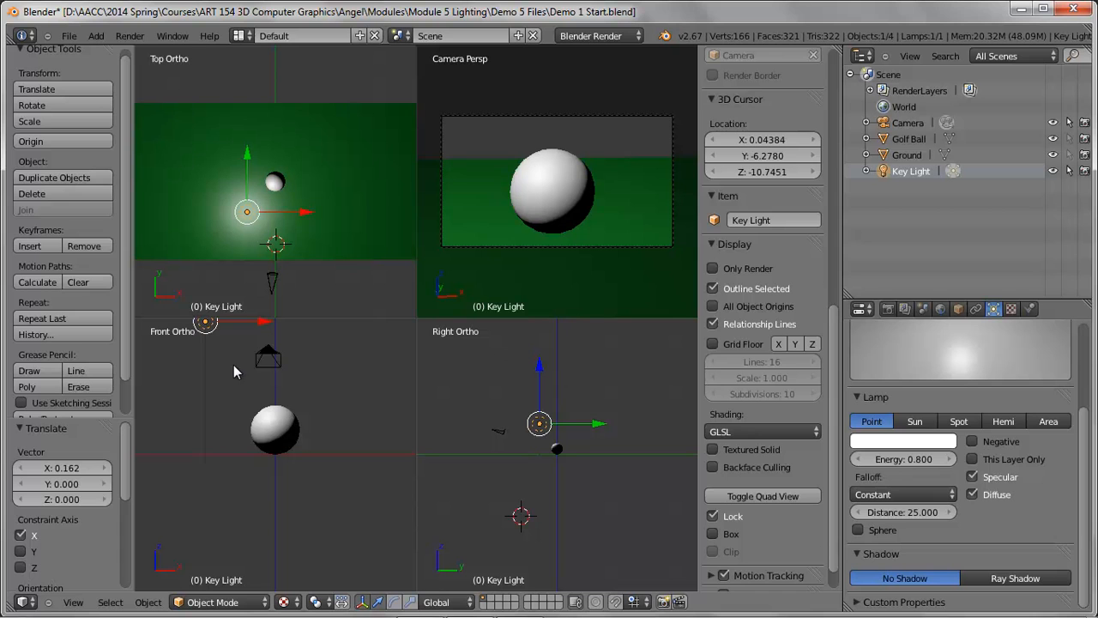
Duplicate the key light and place the copy below the ground on the ball's opposite side, offset about 6.65 in X and -8.71 in Z
scroll(236, 371, "down", 2)
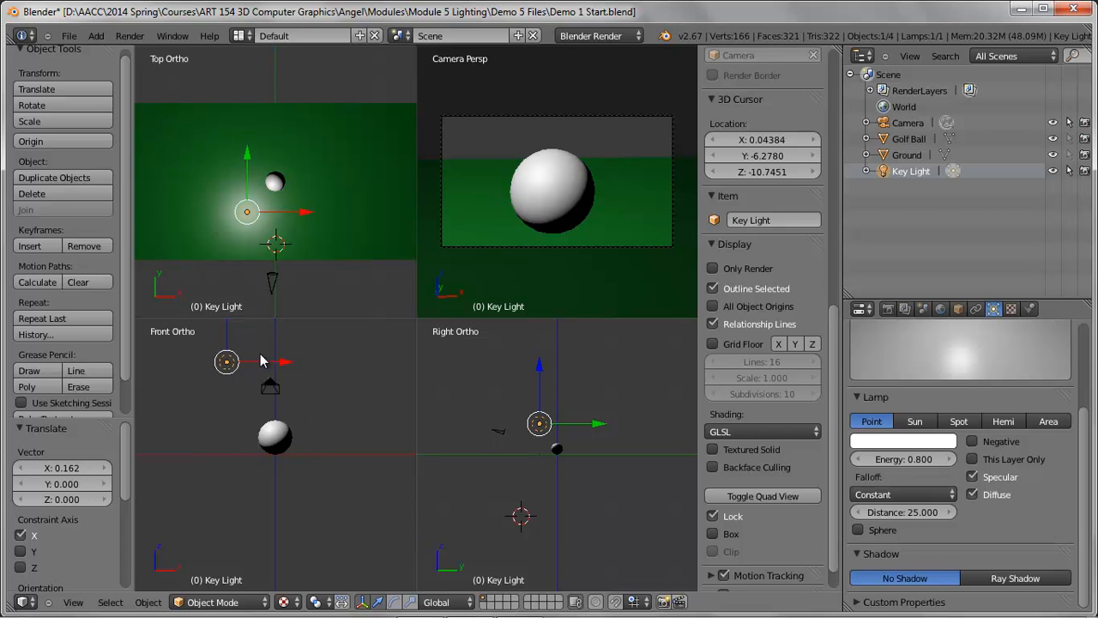
key("shift+d")
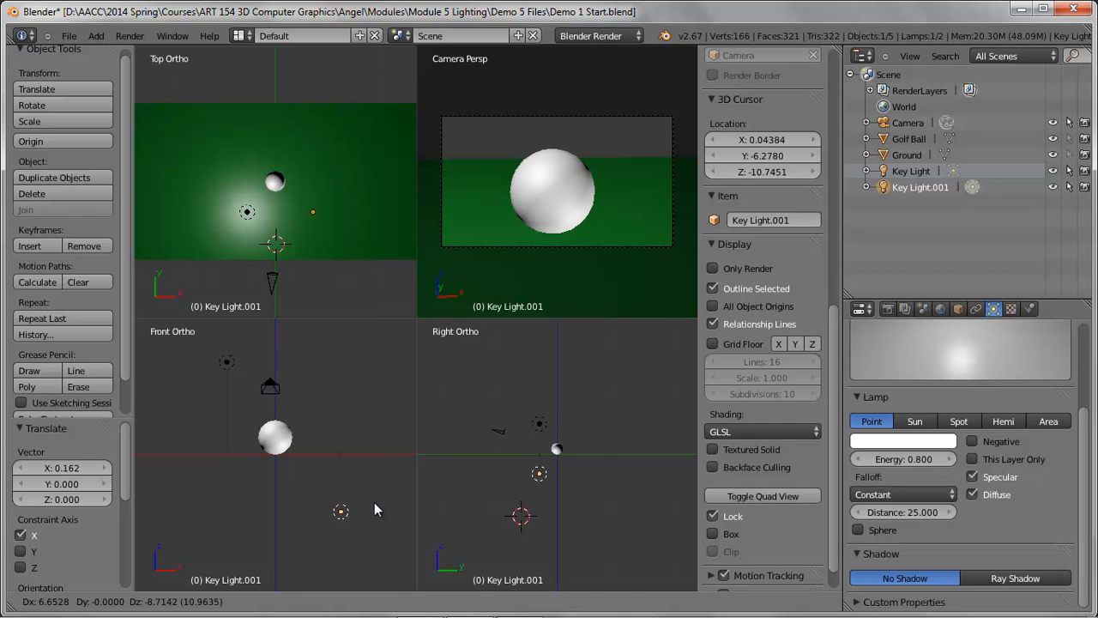
left_click(374, 502)
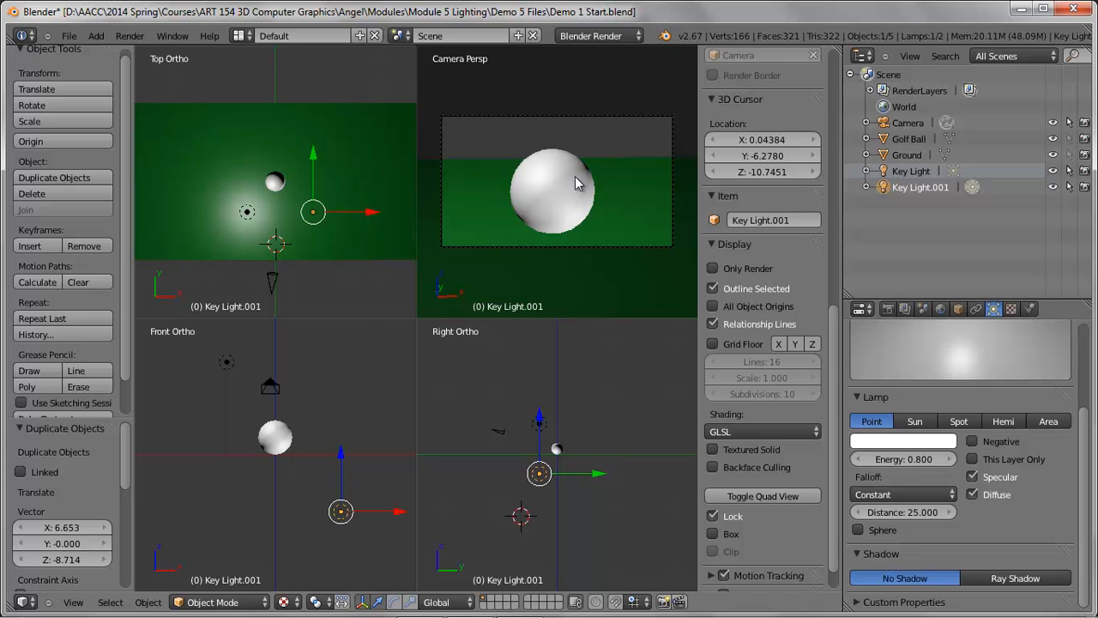
Turn off specular for the duplicated lamp below the ground and set its energy to 0.3
left_click(972, 476)
left_click(972, 476)
left_click(973, 477)
left_click(972, 476)
left_click(972, 476)
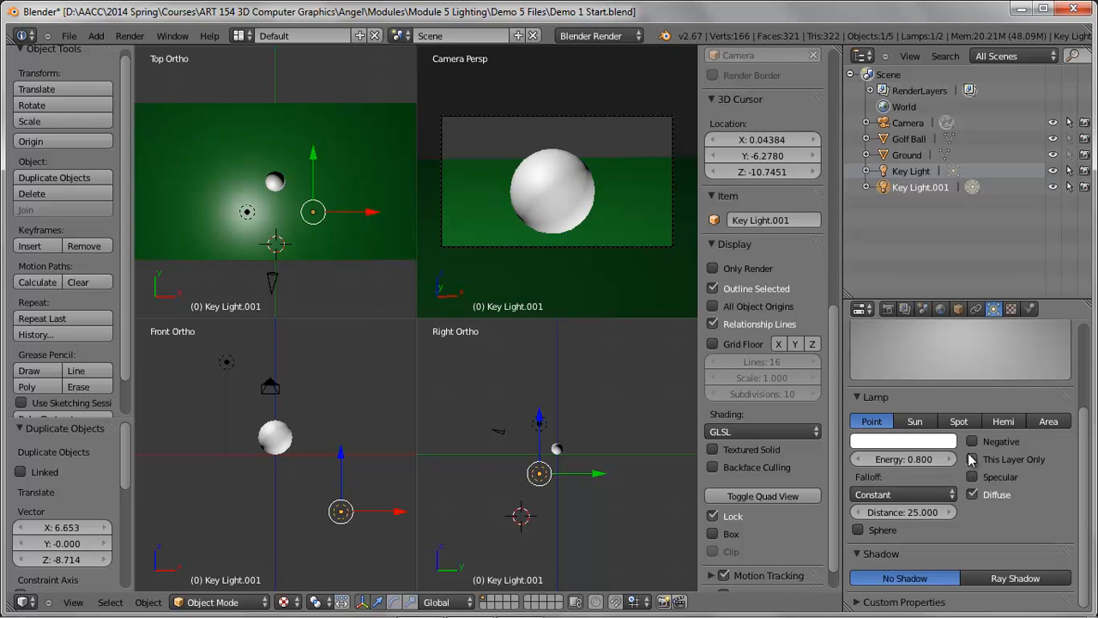
left_click(893, 459)
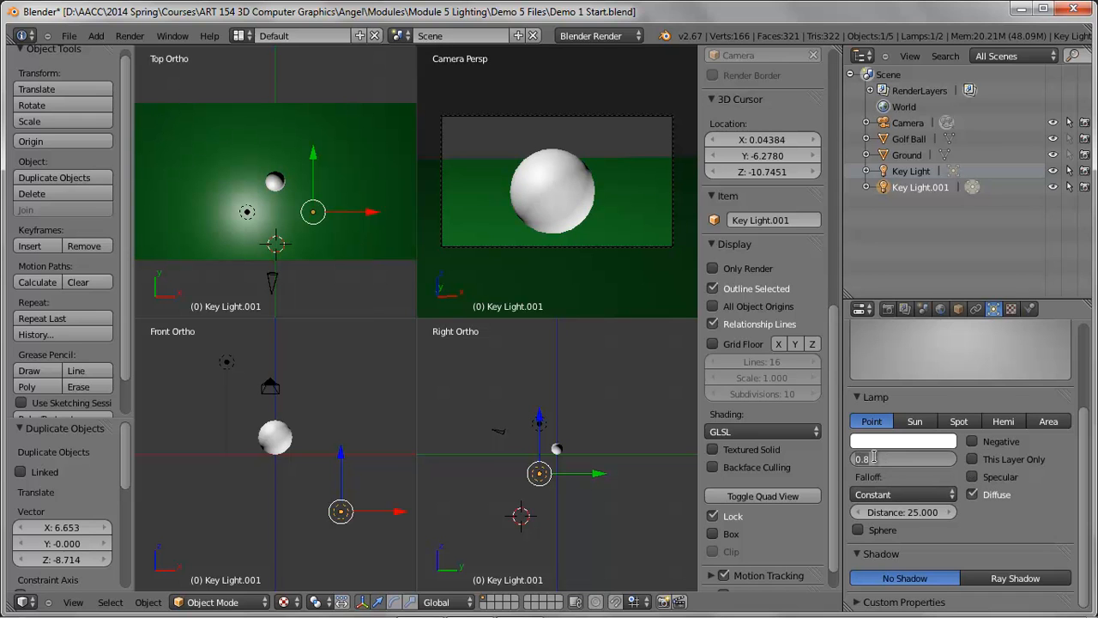
type(".3")
key("Tab")
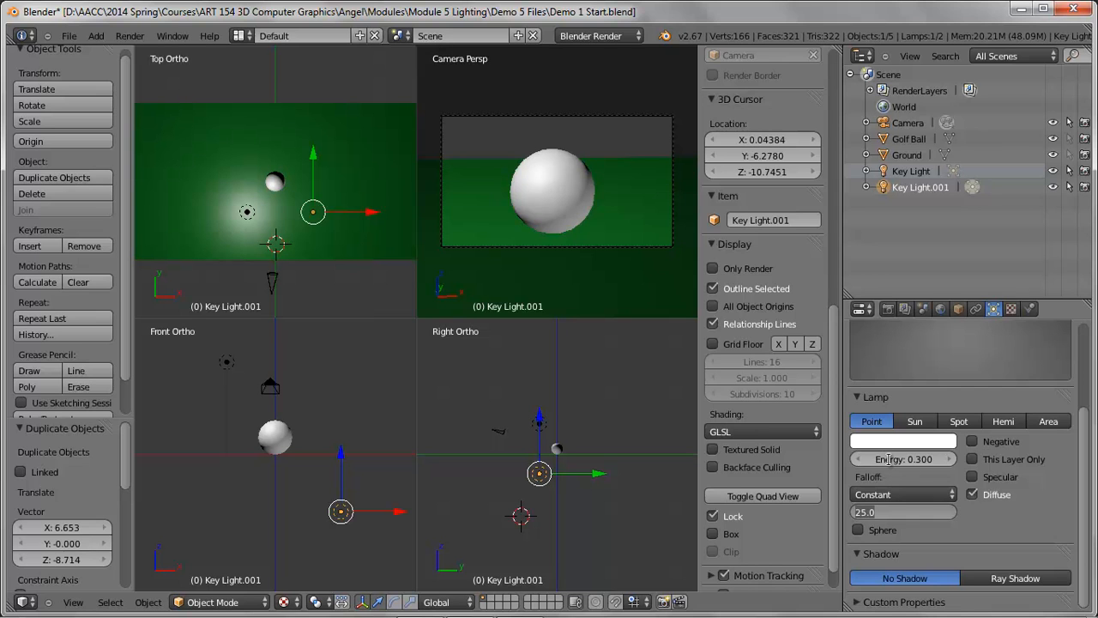
Sample the ground's green as the lower lamp's colour, and lighten it to saturation about 0.449 and value about 0.712
left_click(913, 444)
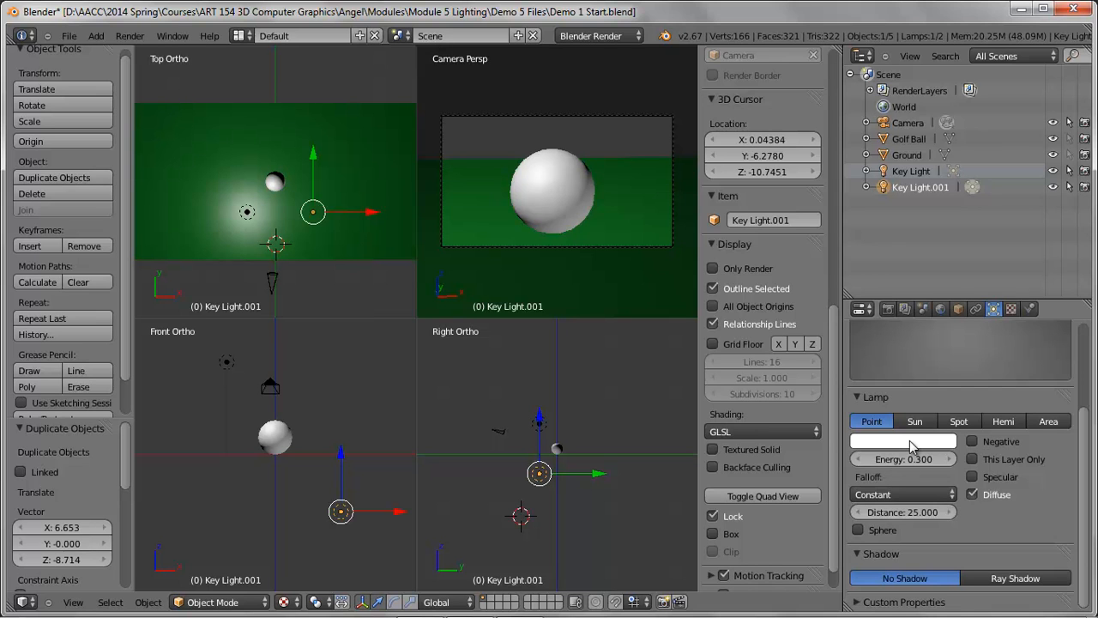
left_click(922, 443)
left_click(942, 386)
left_click(634, 232)
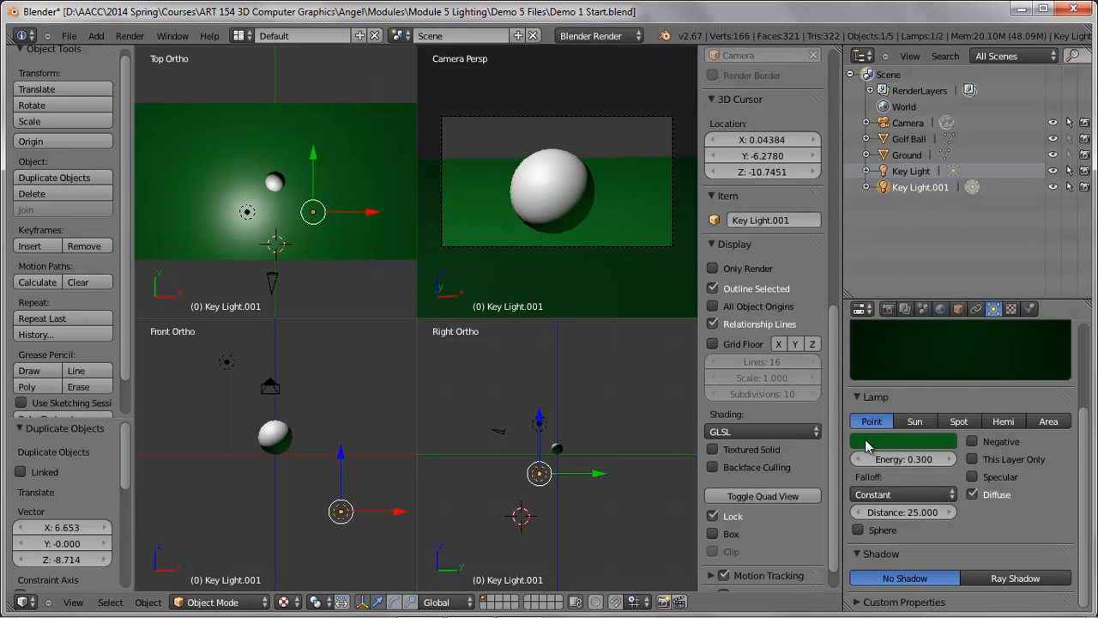
left_click(925, 443)
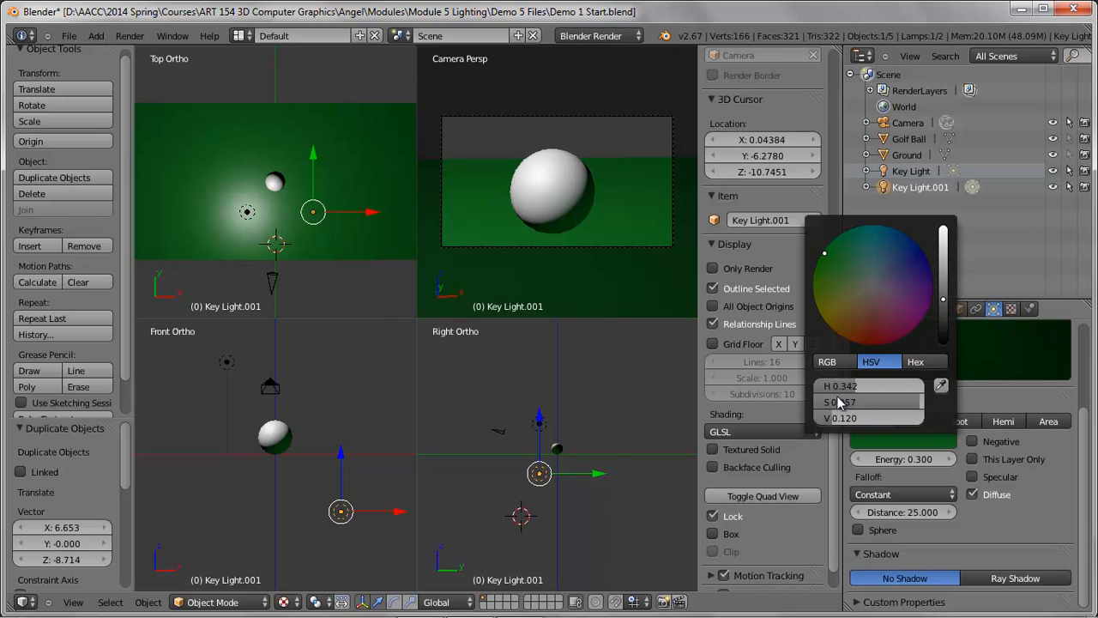
mouse_move(843, 422)
left_mouse_down()
mouse_move(905, 422)
mouse_move(865, 410)
left_mouse_up()
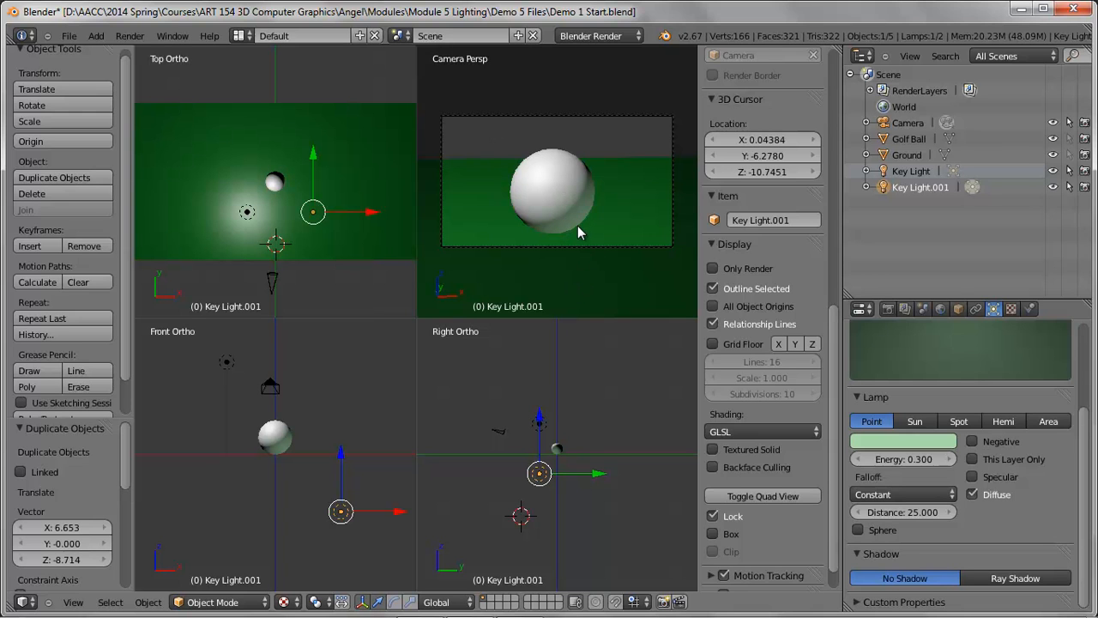
Compare the lower lamp with specular on and off, leave it off, and render the image to check the green bounce
left_click(973, 476)
left_click(971, 477)
left_click(130, 35)
left_click(135, 54)
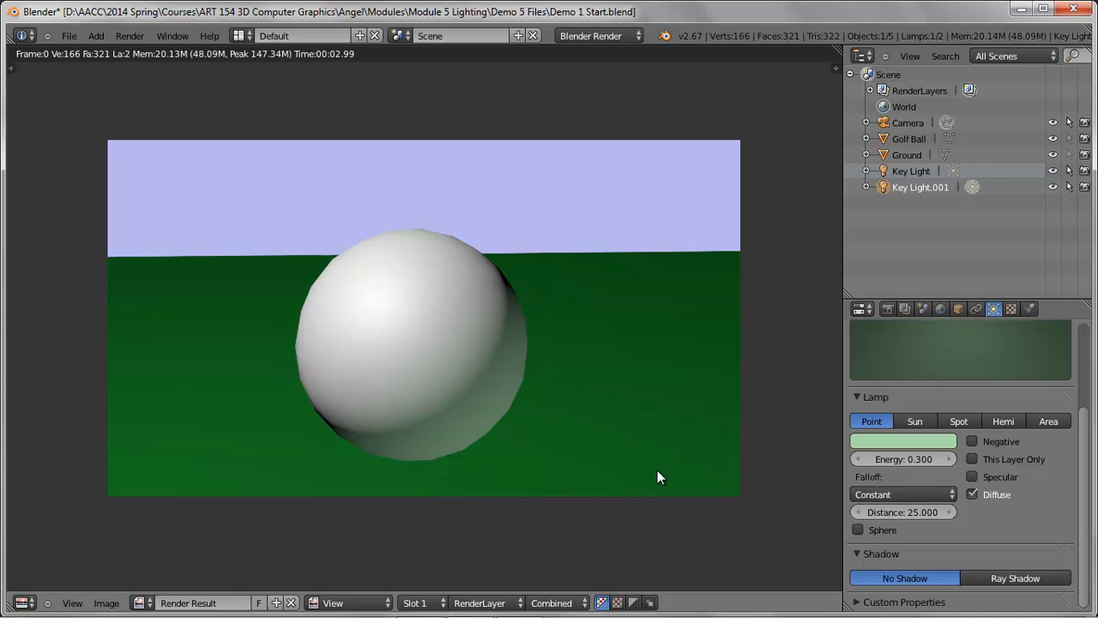
key("Escape")
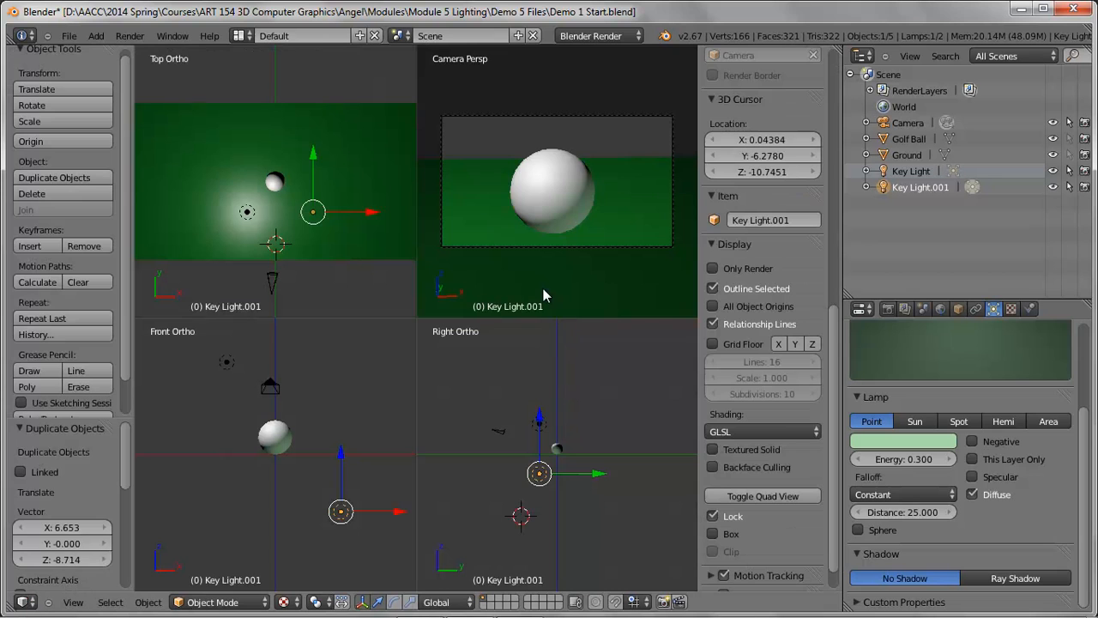
Turn on Ray Shadow for the key light
right_click(227, 363)
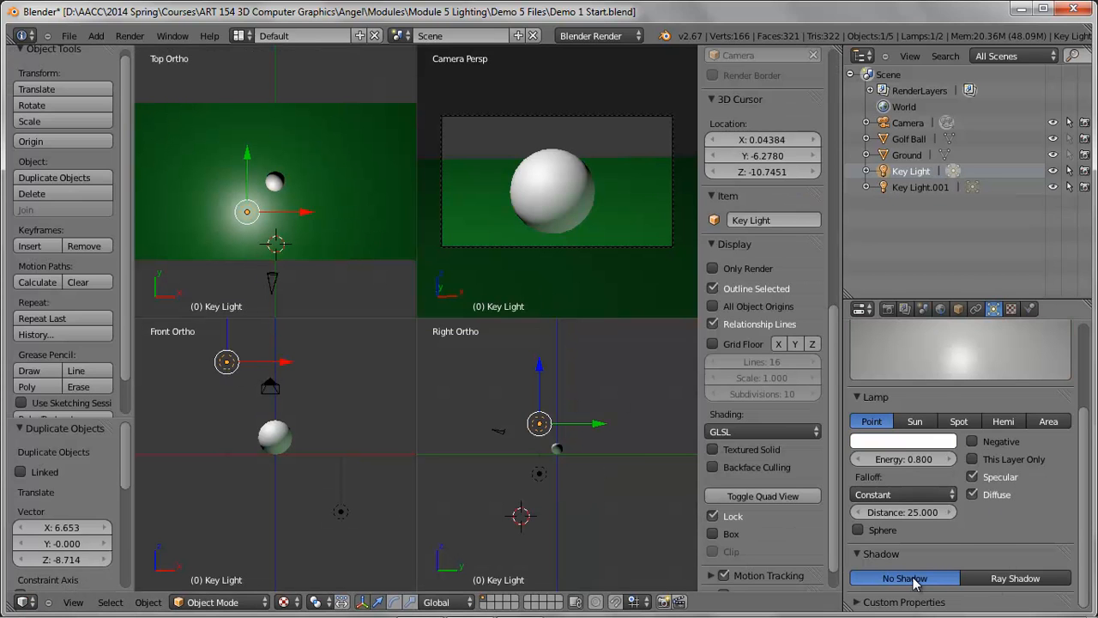
left_click(1013, 579)
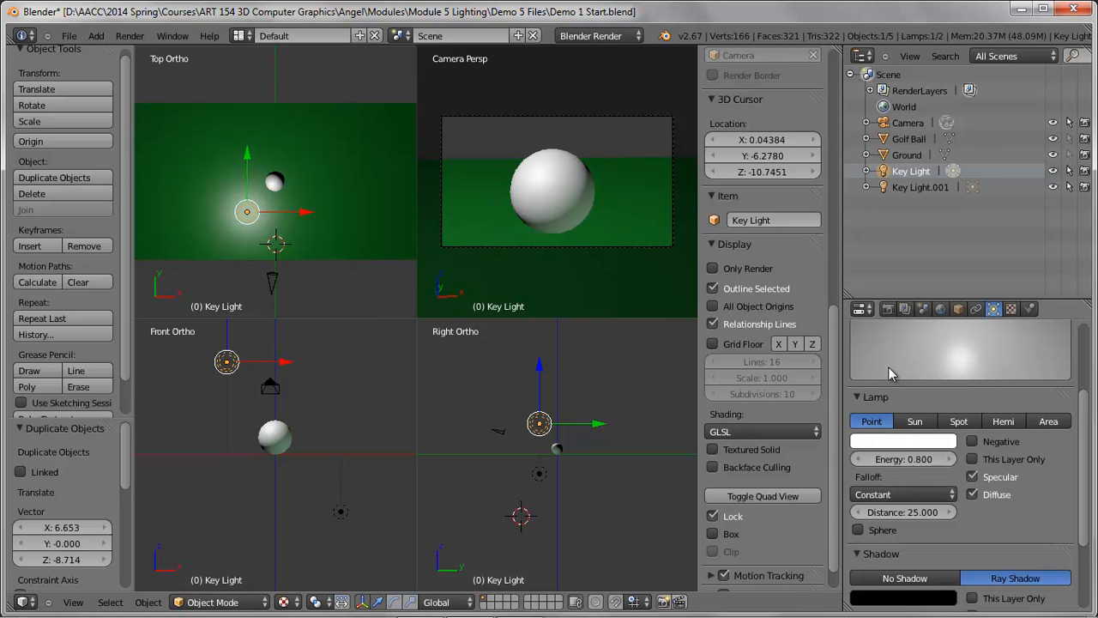
Try the Sun and Spot lamp types on the key light, and return it to Point
left_click(916, 421)
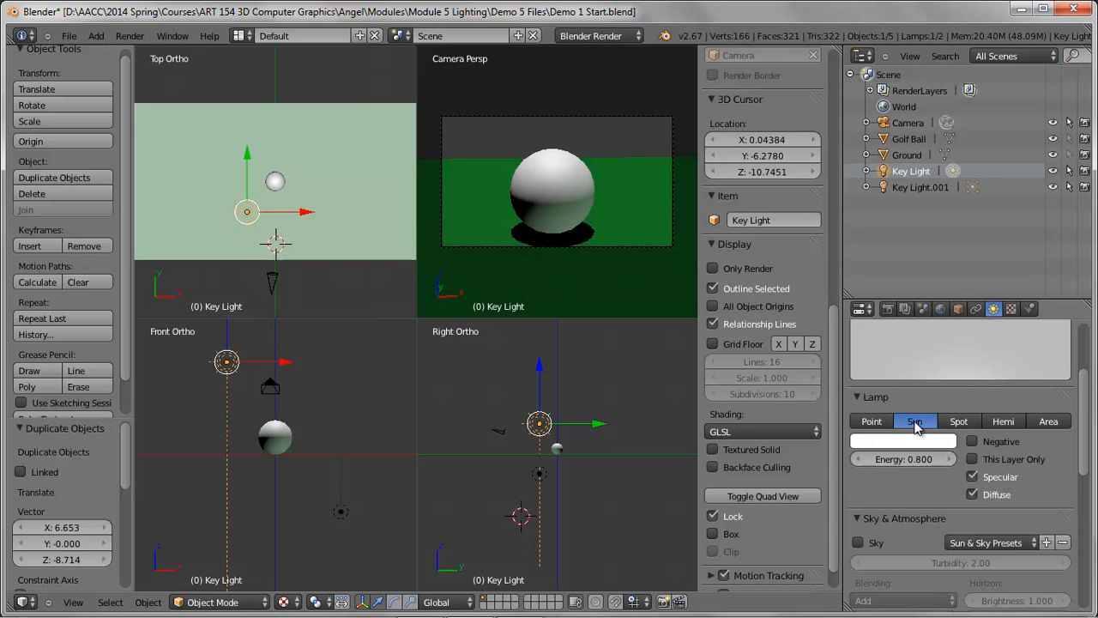
left_click(959, 422)
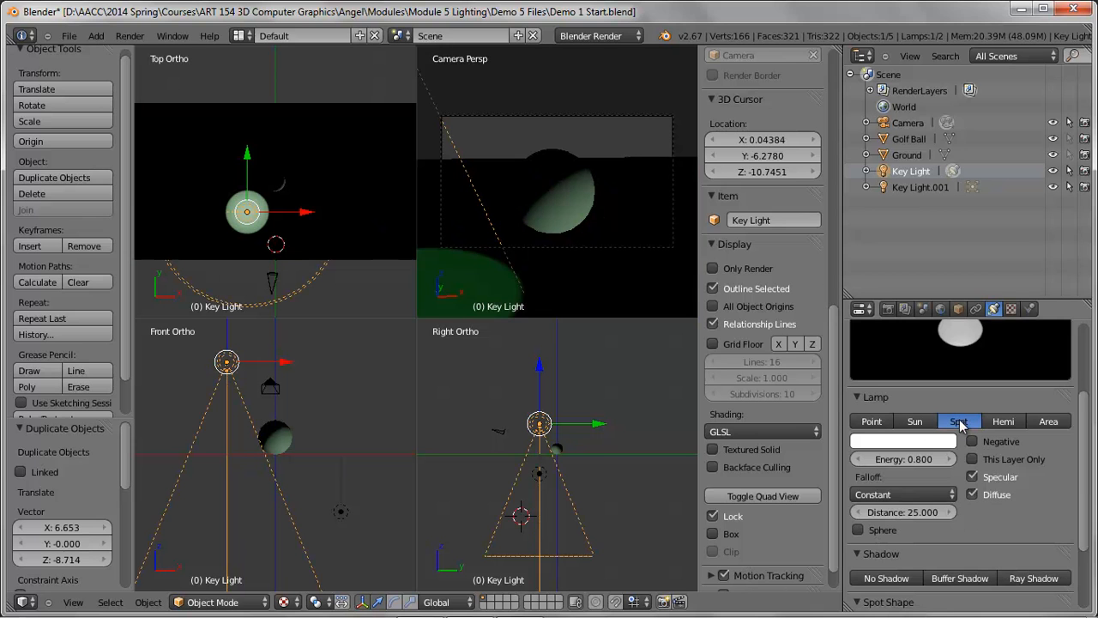
left_click(873, 421)
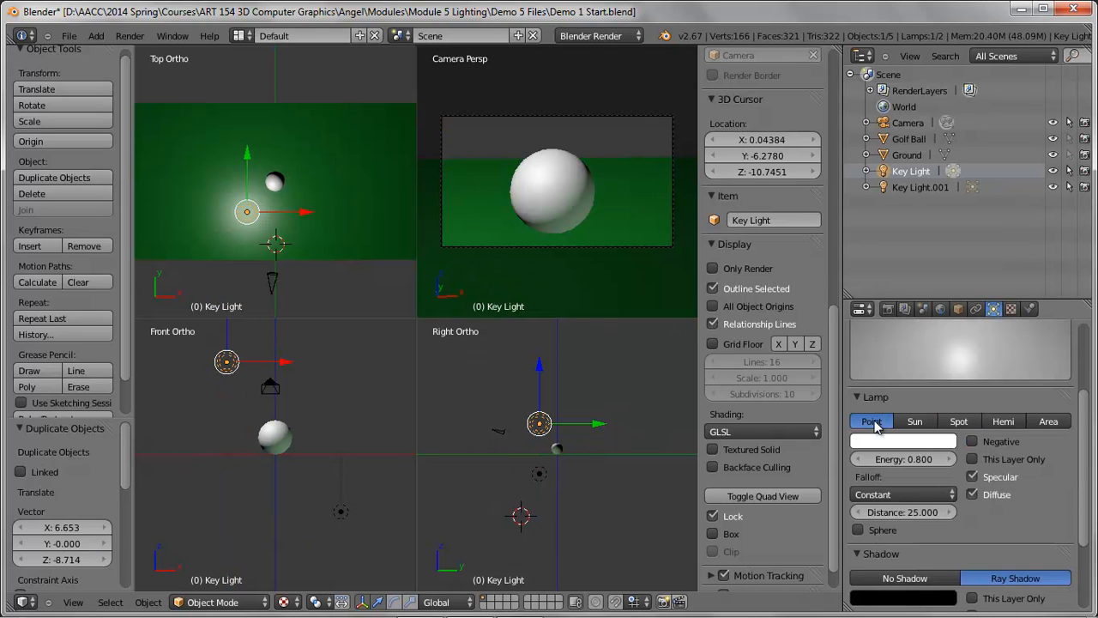
Render the image to check the ball's ray-traced shadow on the ground, and return to the viewports
left_click(142, 41)
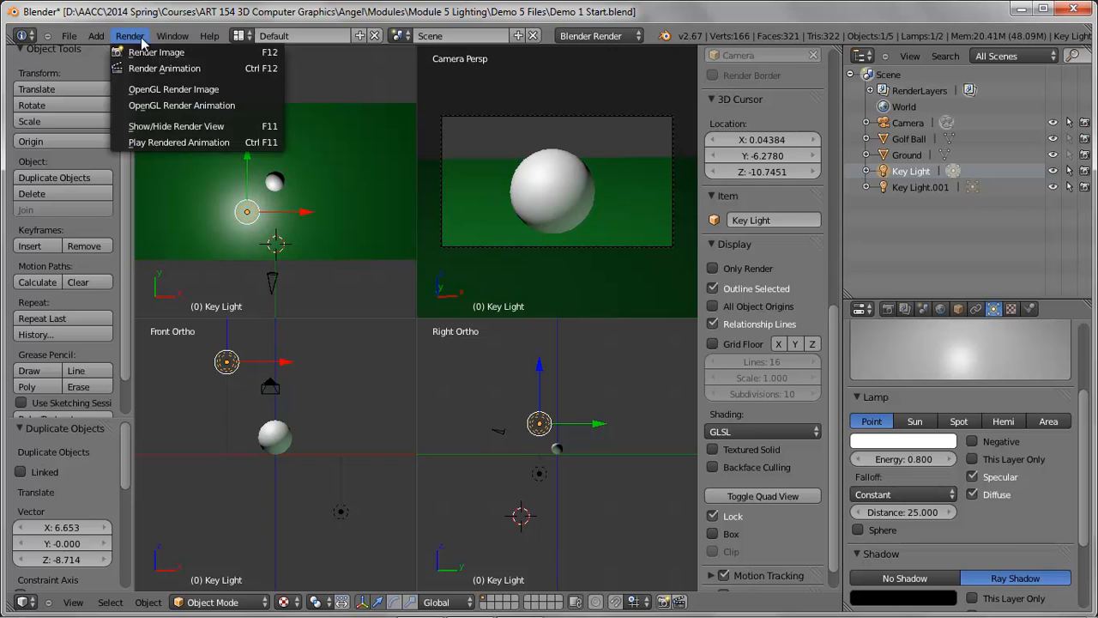
left_click(143, 53)
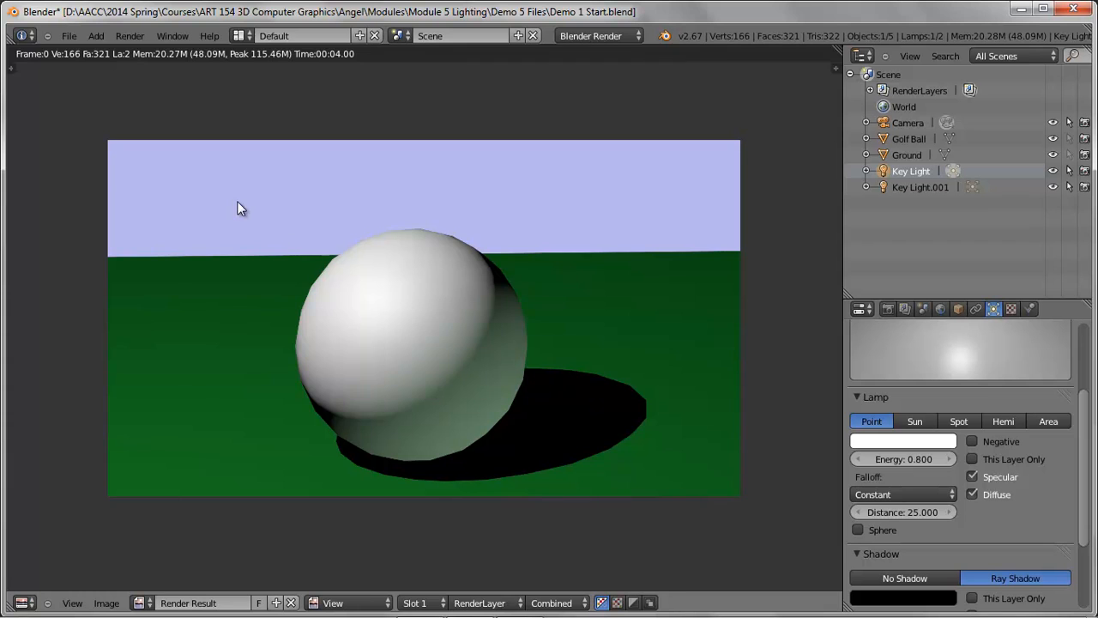
key("Escape")
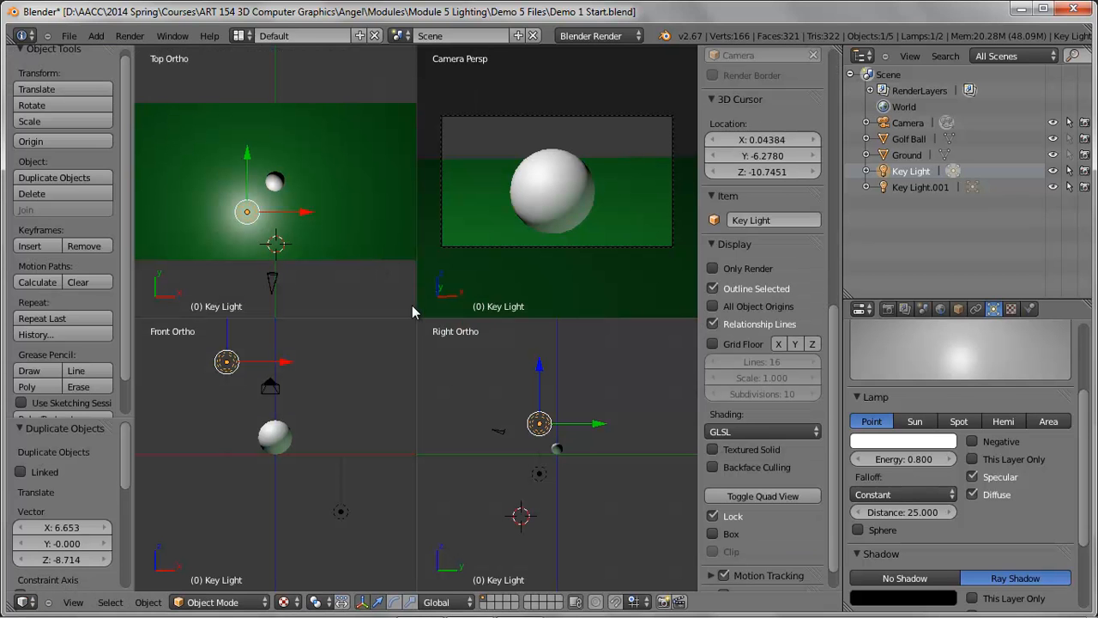
Duplicate the green lamp and place the copy high above the ground, offset about 3.09 in Y and 15.57 in Z
right_click(537, 475)
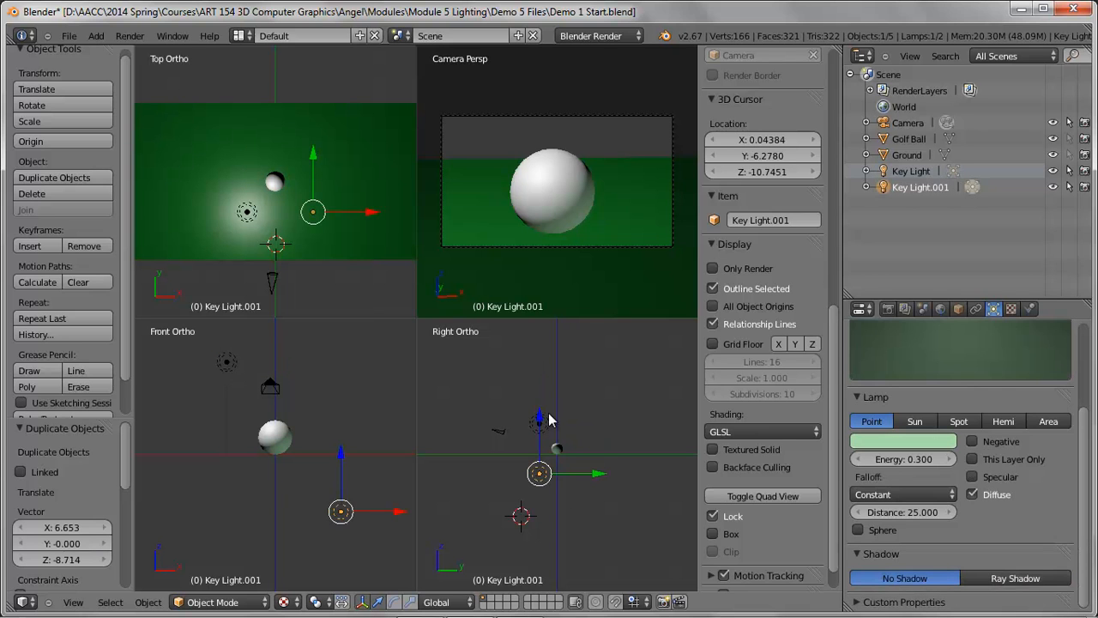
key("shift+d")
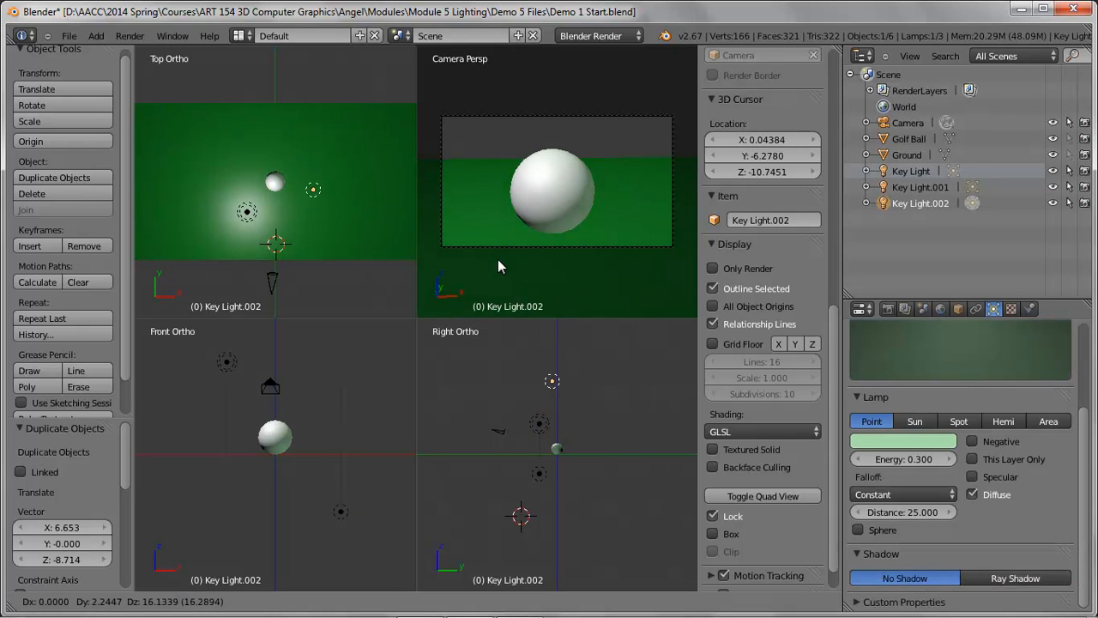
left_click(502, 263)
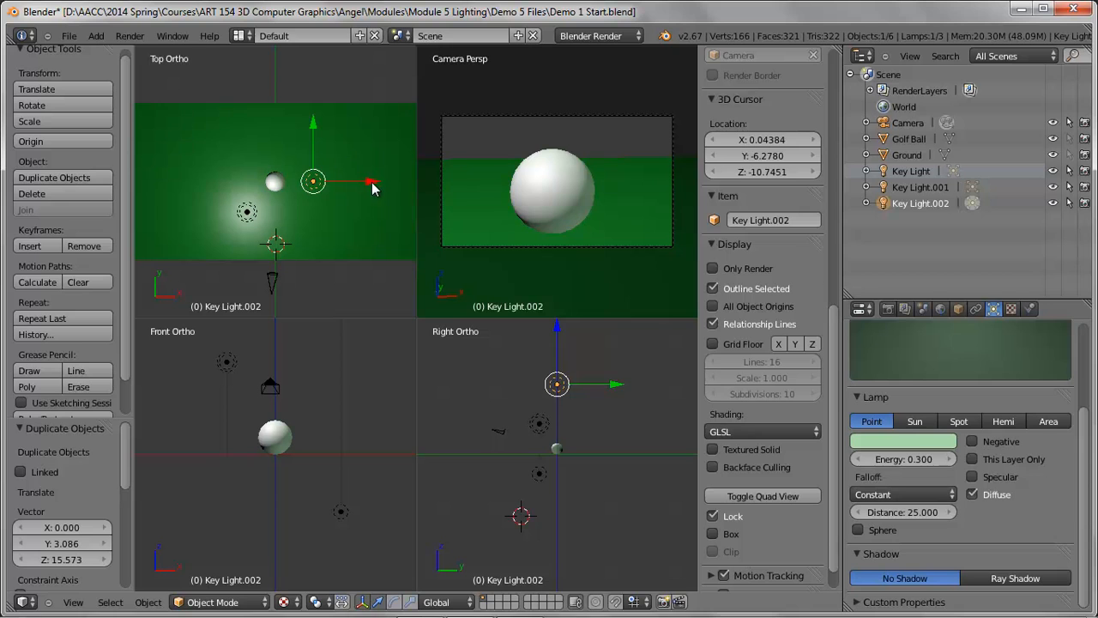
Move the copied lamp along X until it is over the golf ball, and shift it about -0.49 along Y
key("g")
key("x")
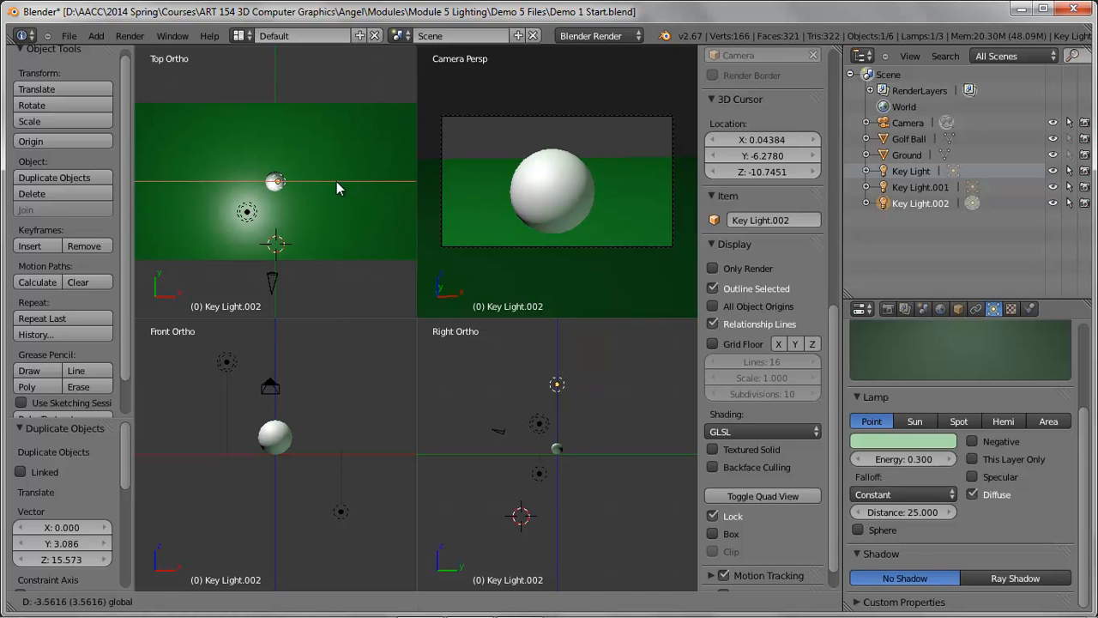
key("y")
left_click(333, 181)
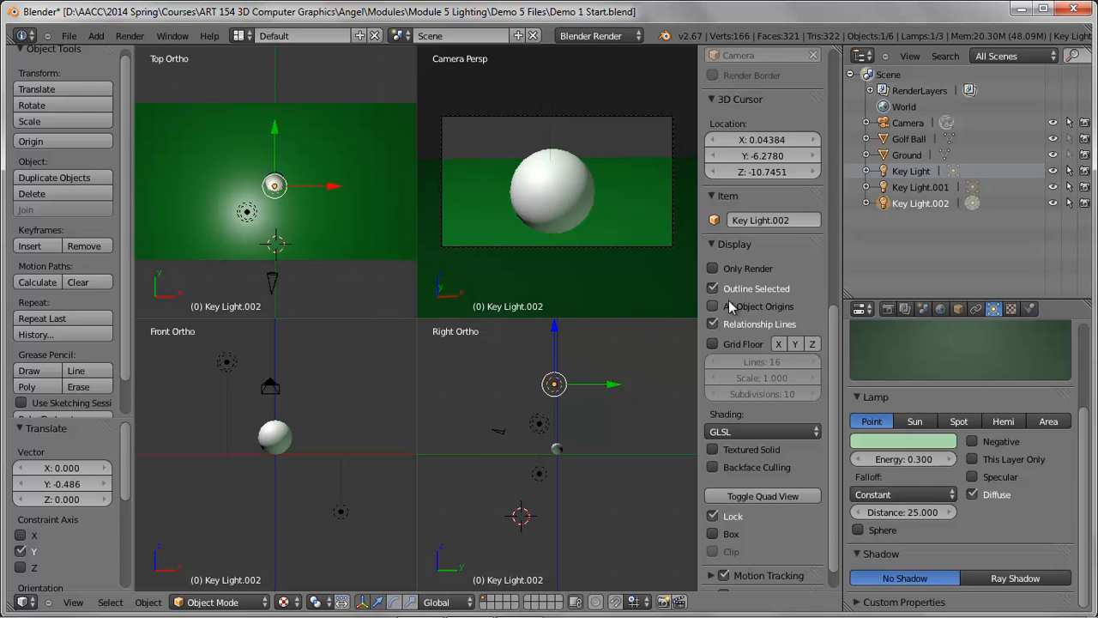
Change the colour of the lamp above the ball to a light blue
left_click(905, 443)
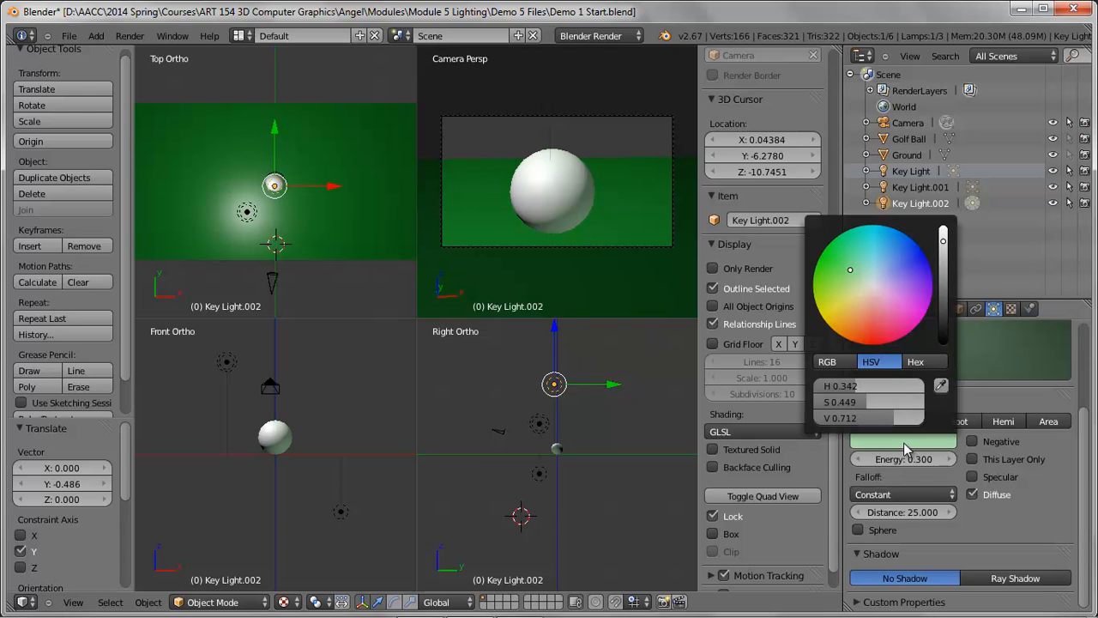
left_click(884, 274)
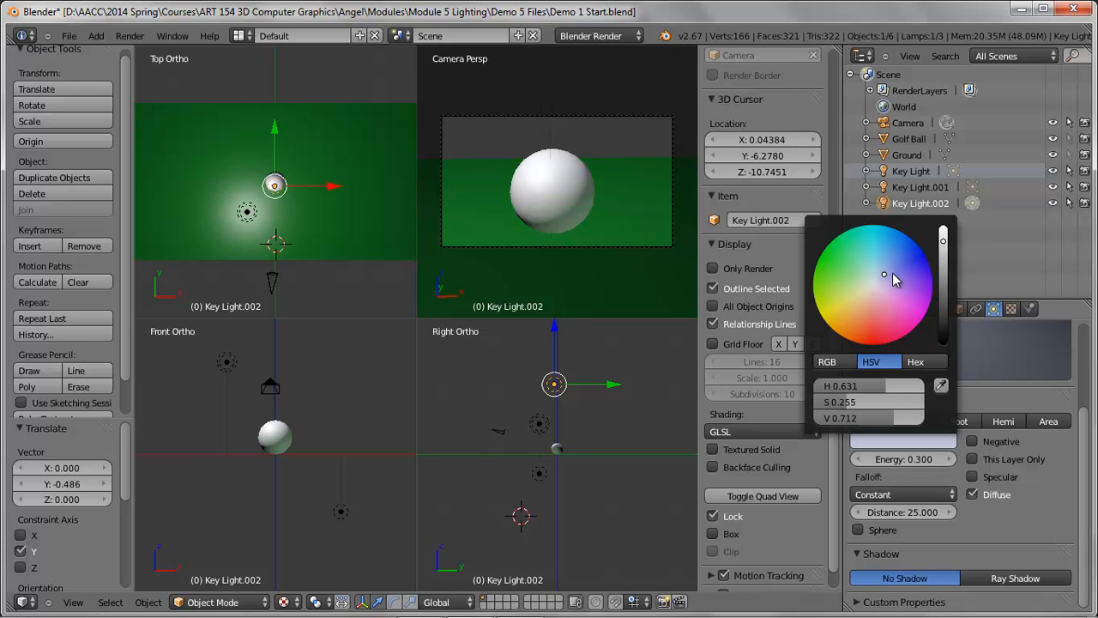
left_click(888, 266)
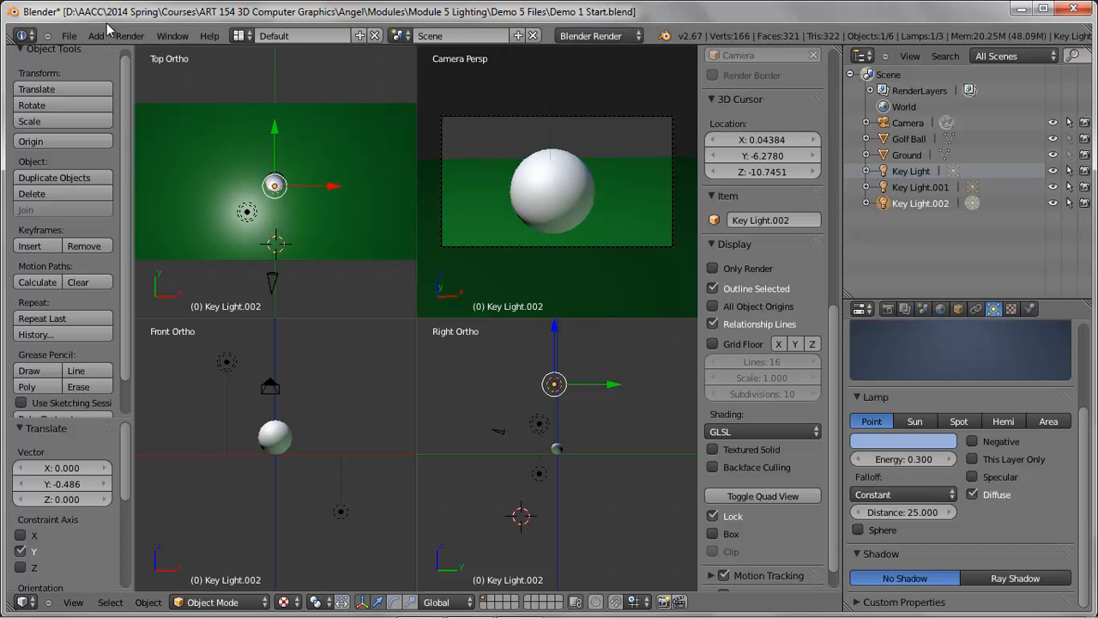
Render the image to check the blue light from above on the ball and its shadow, and close the render
left_click(130, 35)
left_click(128, 50)
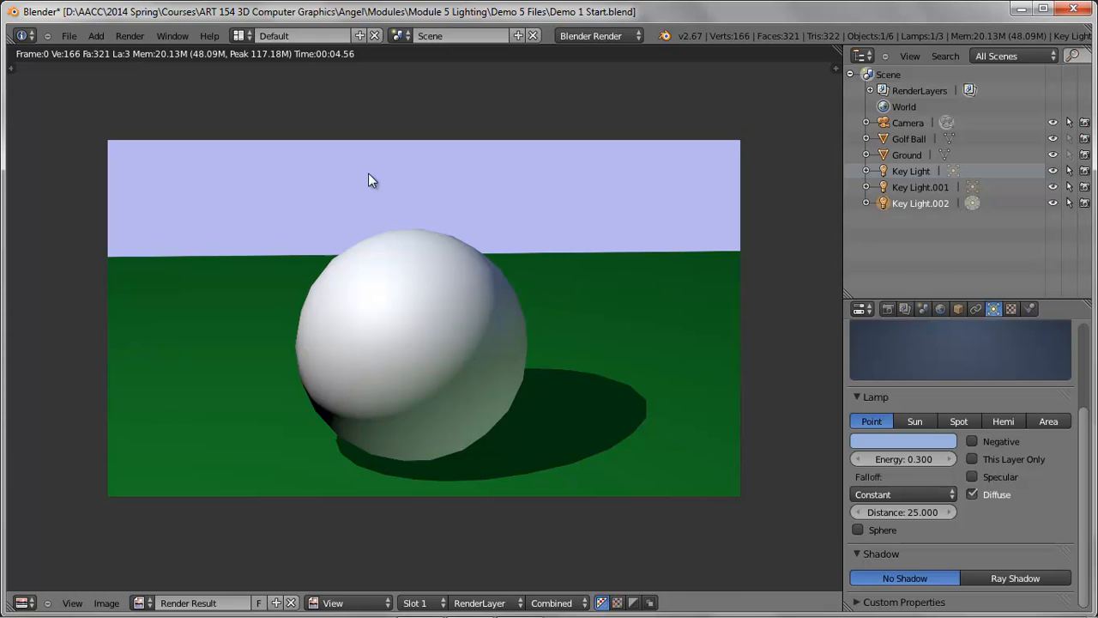
key("Escape")
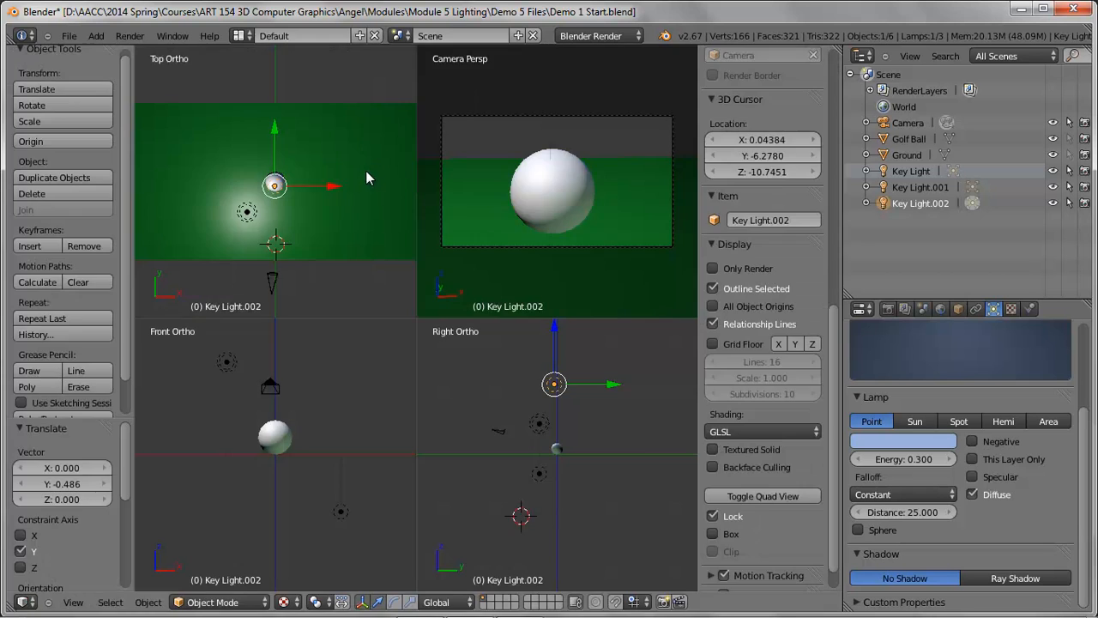
Rename the green lamp object Key Light.001 to "Bounce Light" in the scene's object list
left_click(907, 185)
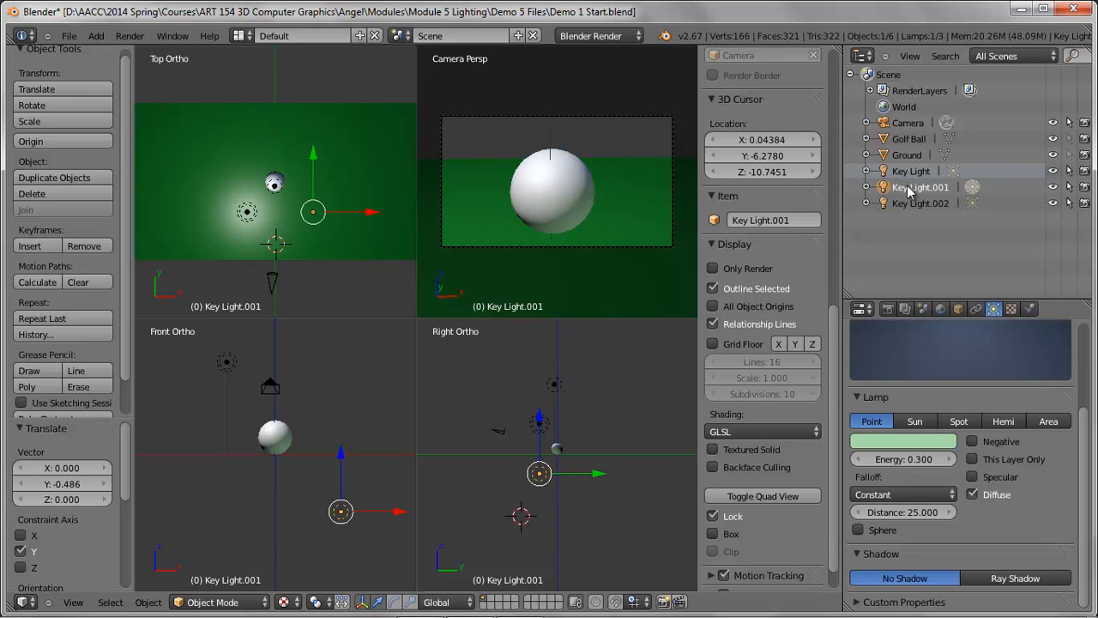
right_click(908, 185)
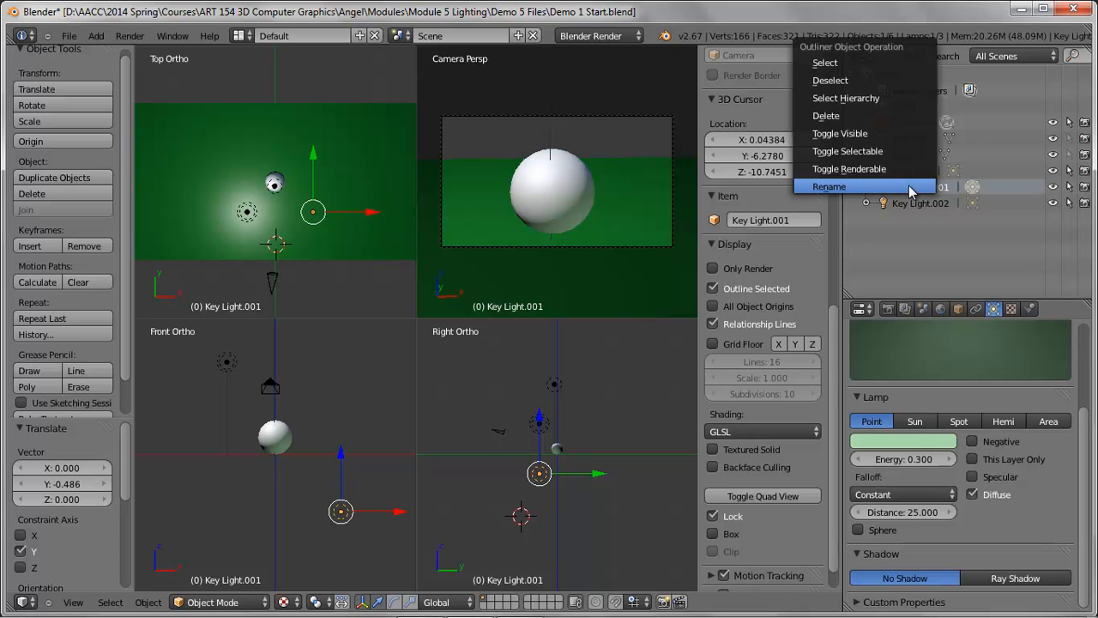
left_click(909, 186)
type("Bounce Light")
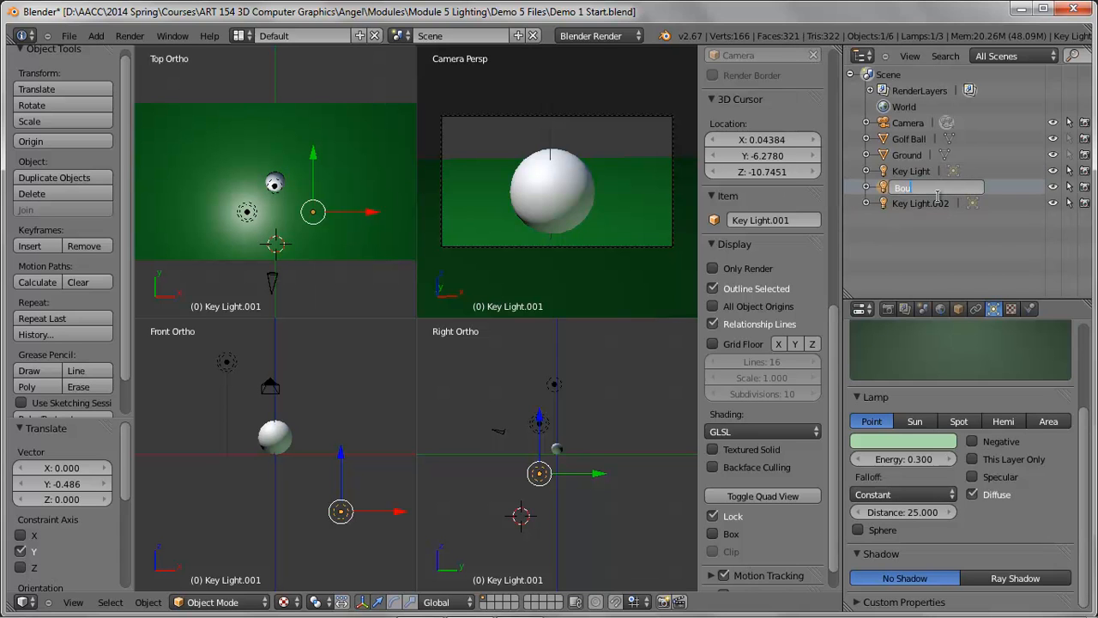
key("Return")
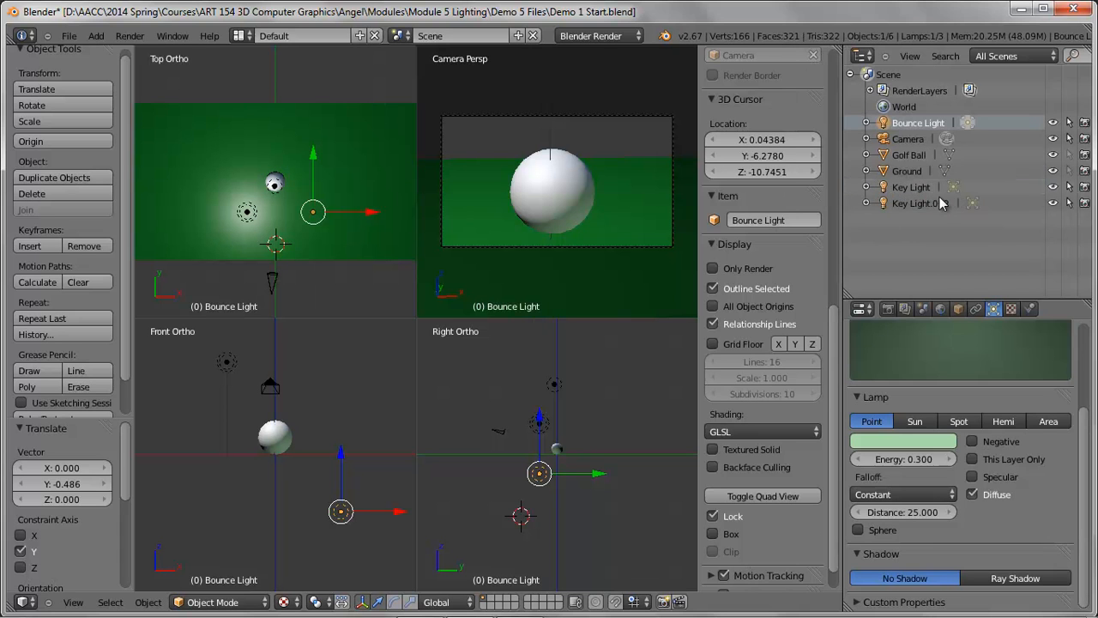
Rename the blue lamp object Key Light.002 to "Fill Light" in the scene's object list
left_click(913, 203)
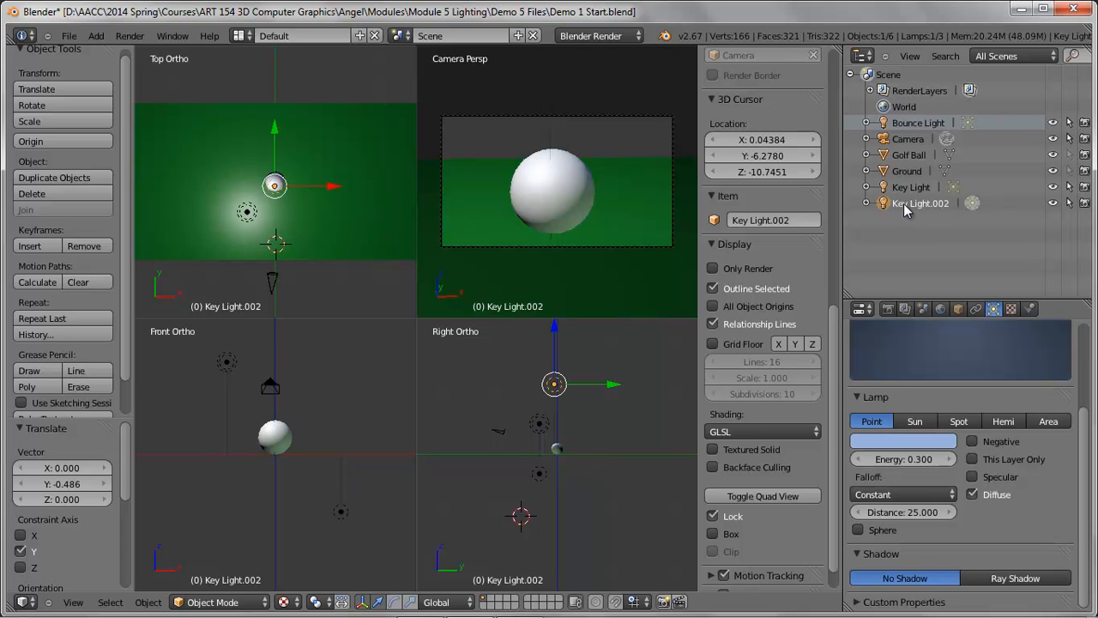
right_click(903, 204)
left_click(903, 204)
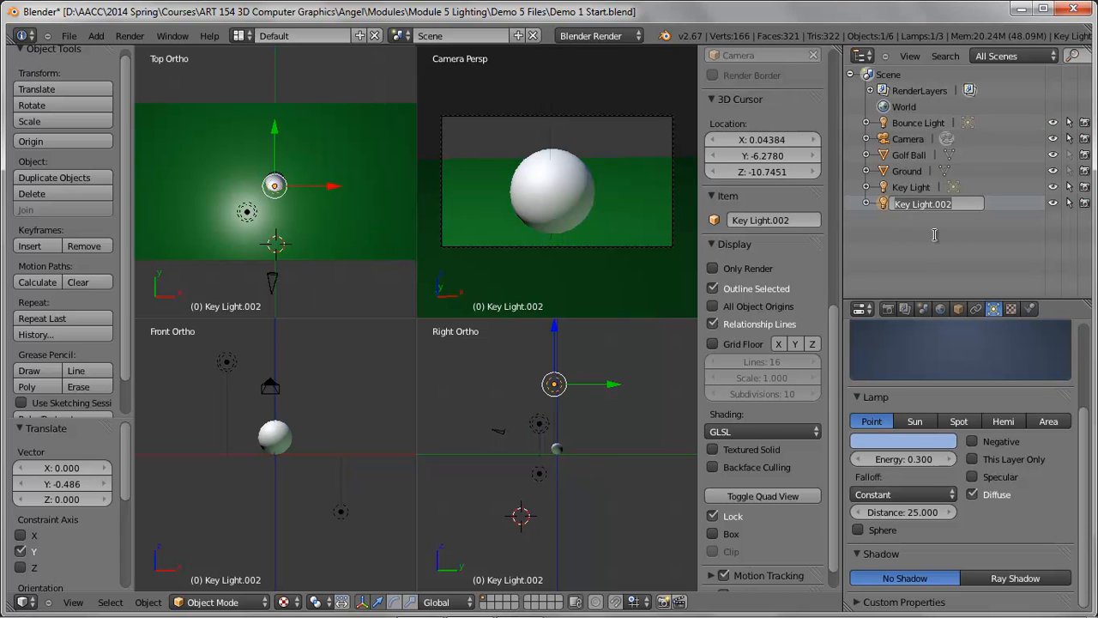
type("Fill Light")
key("Return")
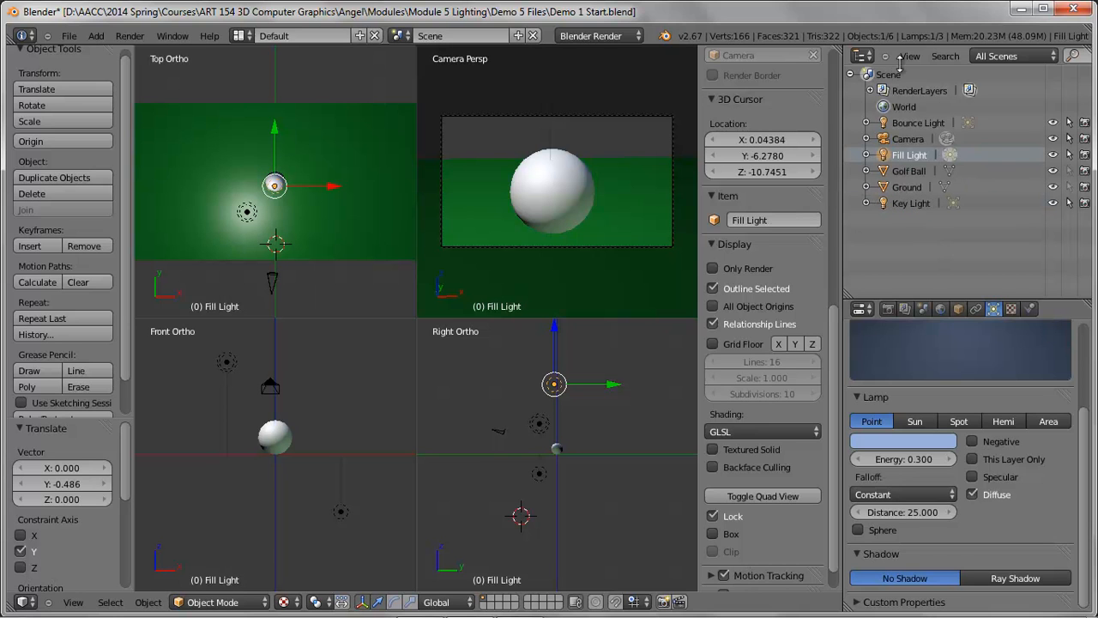
Select the Key Light, Fill Light and Bounce Light in turn to review their lamp and shadow settings
left_click(907, 203)
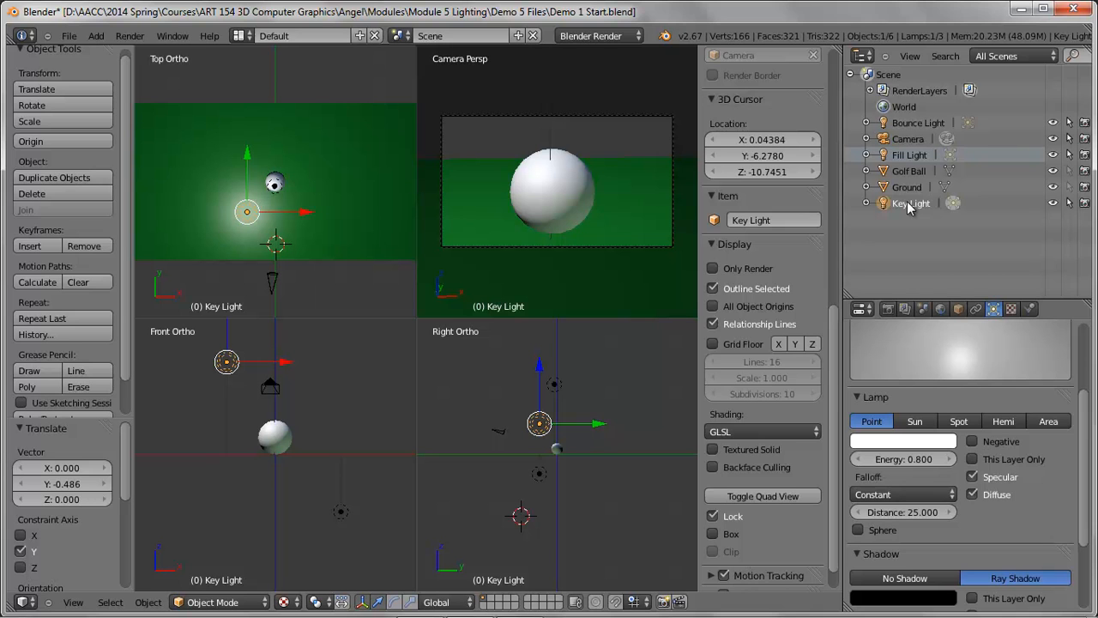
left_click(908, 156)
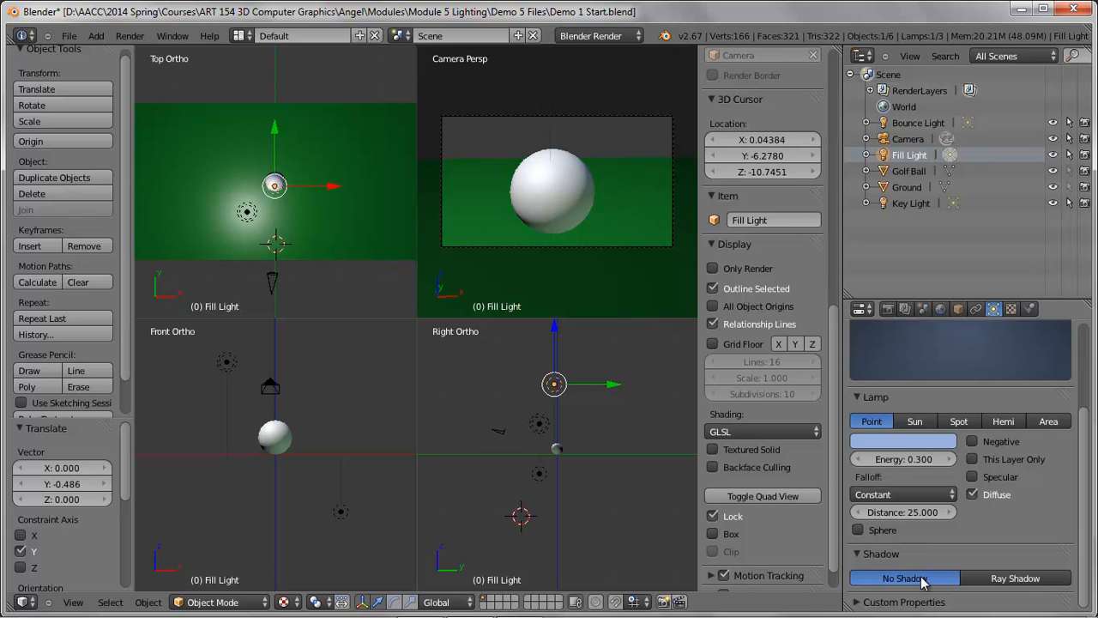
left_click(917, 125)
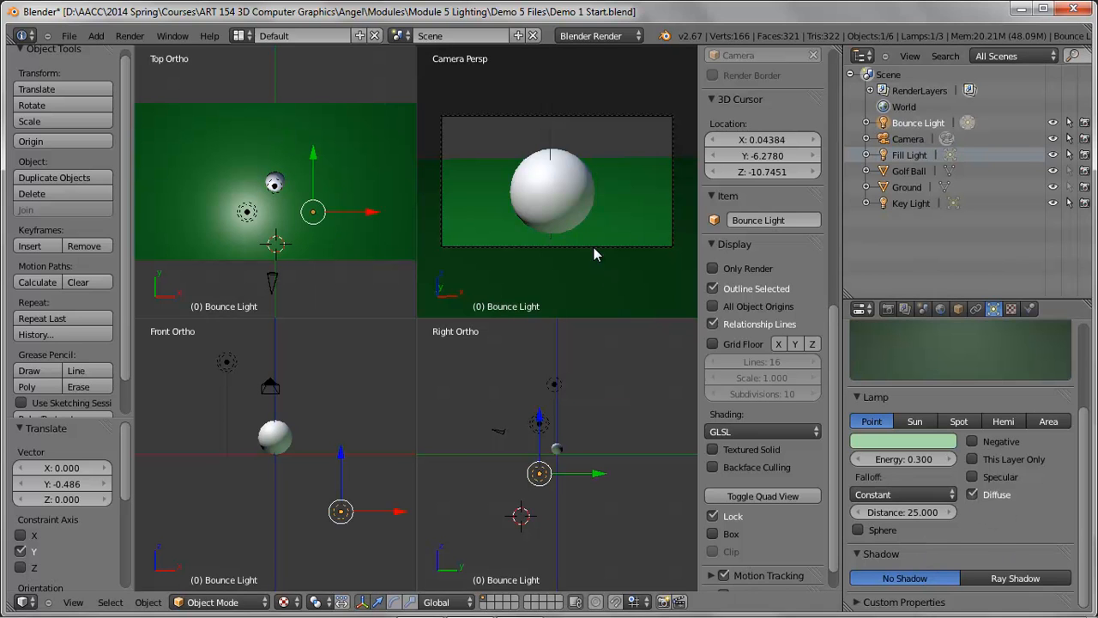
mouse_move(259, 611)
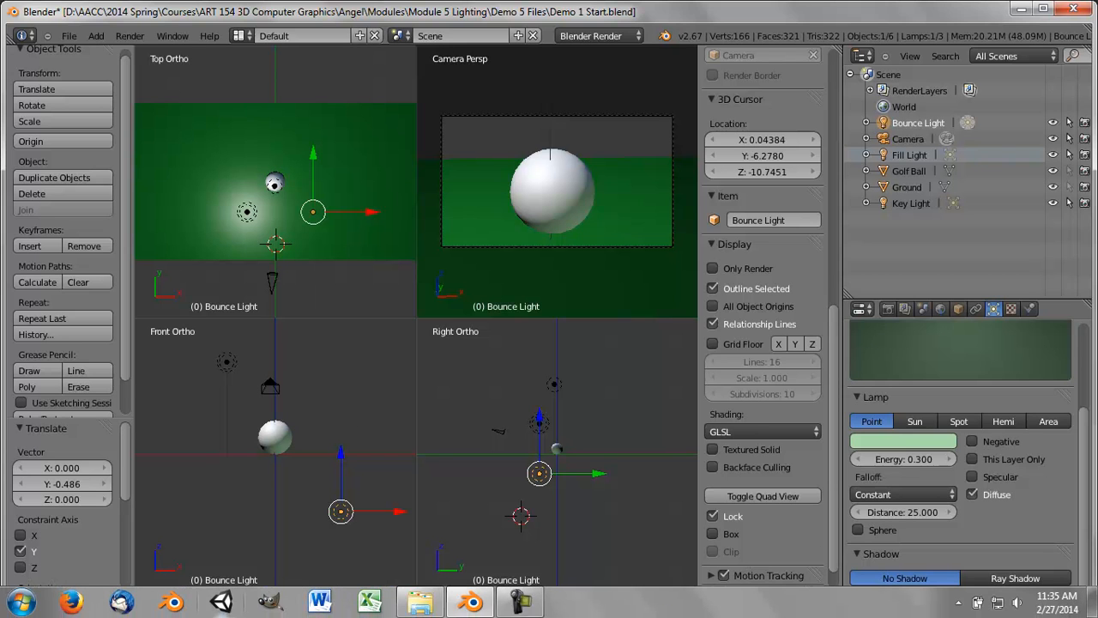
left_click(521, 602)
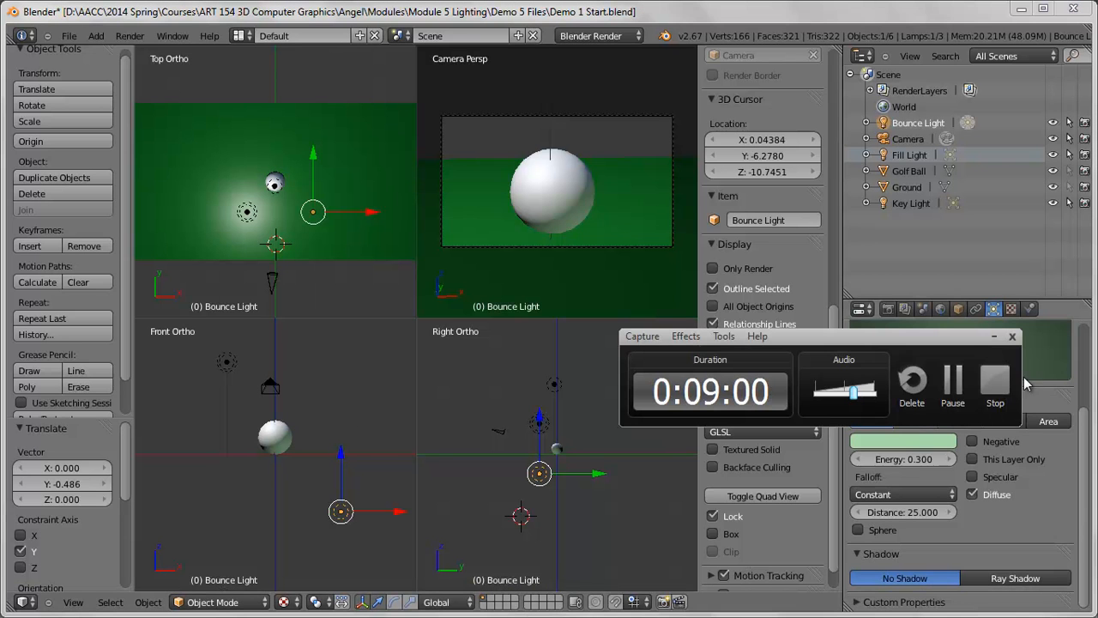